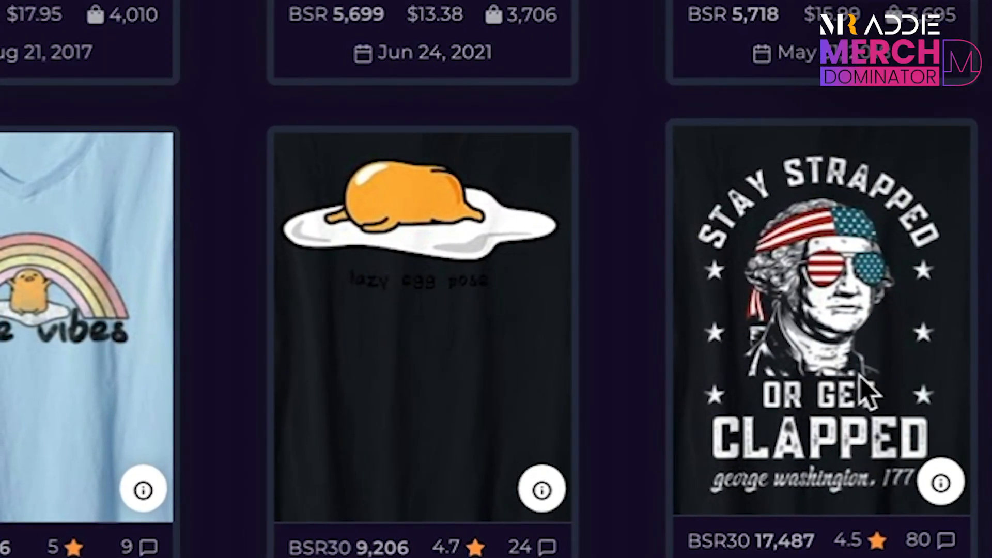
Open the details of the "Stay Strapped or Get Clapped" shirt among the best sellers.
{"action": "mouse_move", "coordinate": [937, 483]}
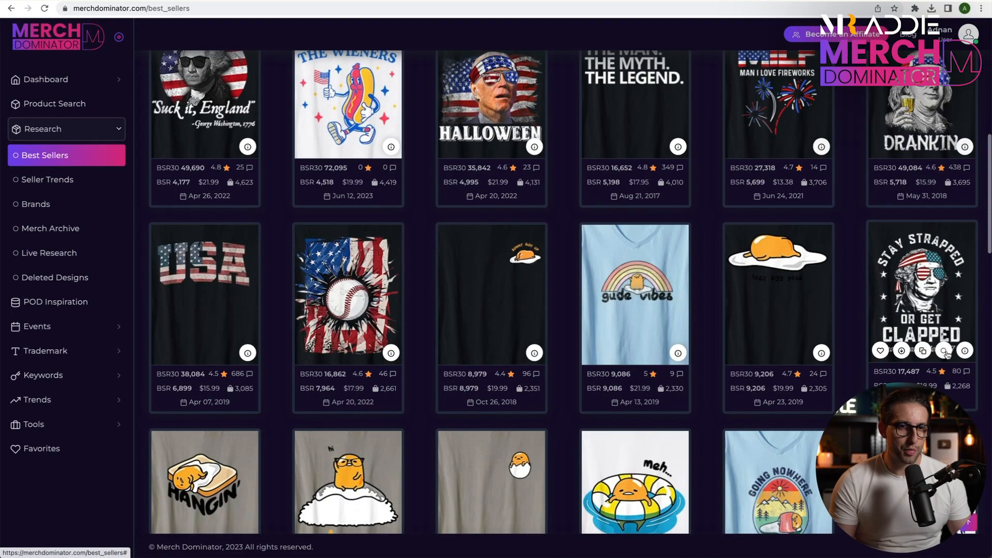
{"action": "left_click", "coordinate": [964, 351]}
{"action": "left_click", "coordinate": [871, 241]}
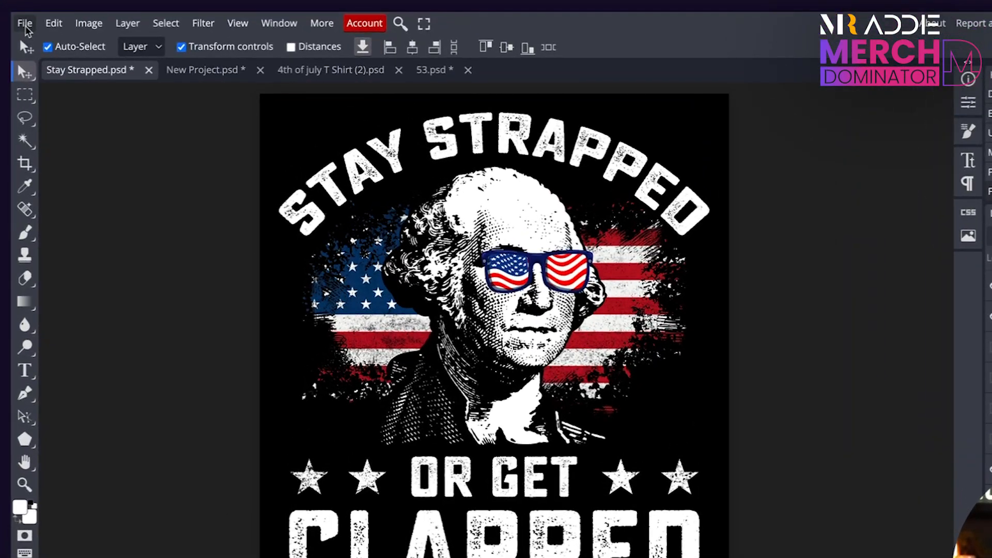
Create a new 4500 × 5400 pixel project at 72 DPI with a black background in the Designer.
{"action": "left_click", "coordinate": [158, 75]}
{"action": "left_click", "coordinate": [44, 46]}
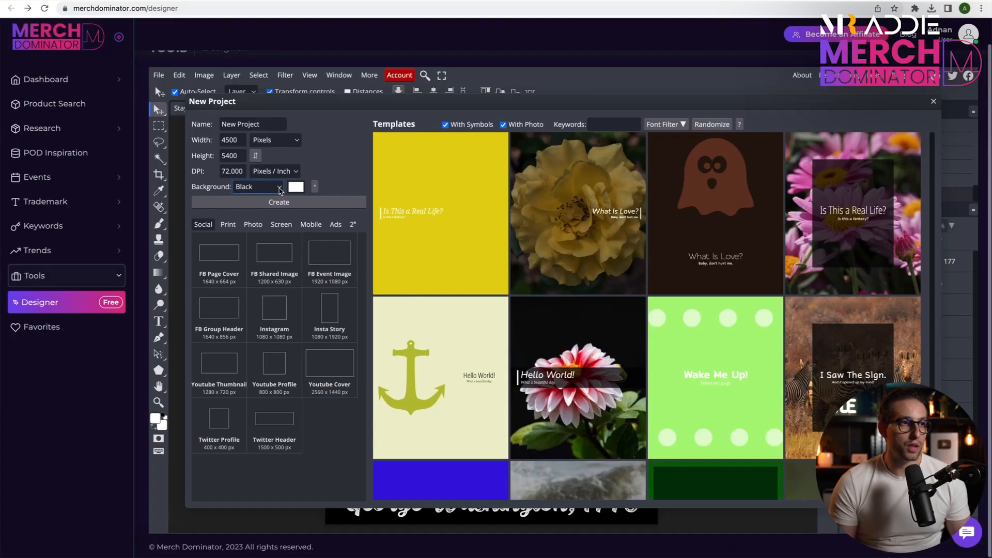
{"action": "left_click", "coordinate": [279, 189]}
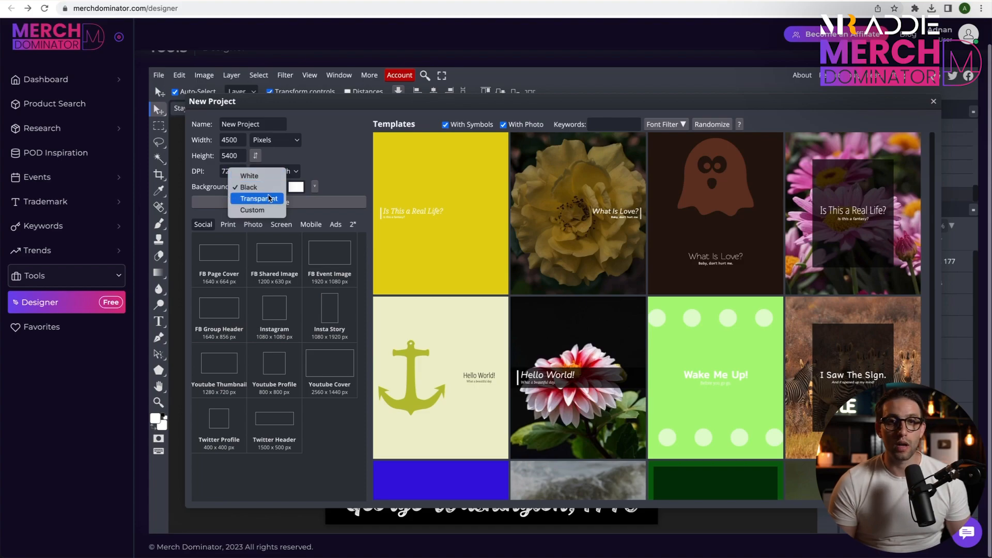
{"action": "left_click", "coordinate": [250, 187]}
{"action": "left_click", "coordinate": [279, 201]}
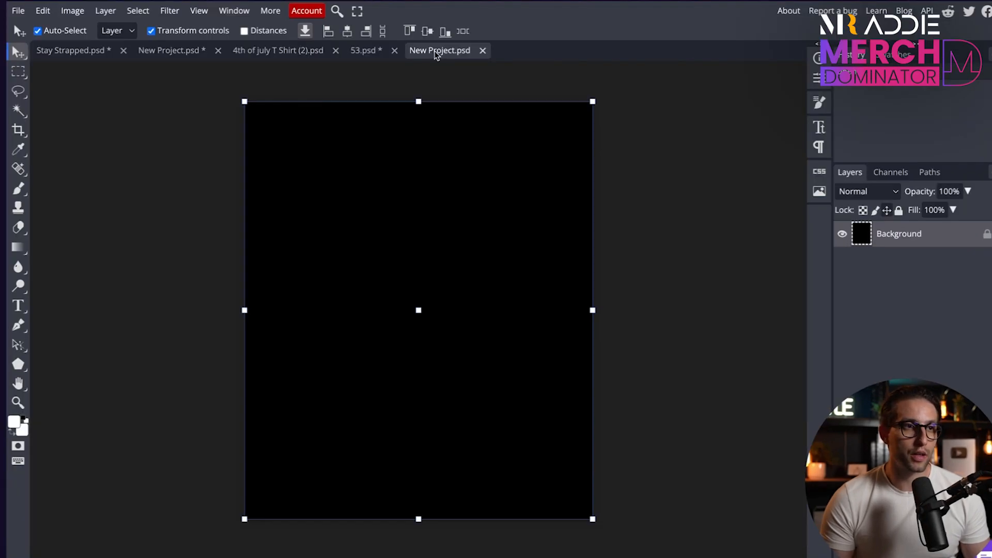
Rename the new project as Stay Strapped.
{"action": "double_click", "coordinate": [505, 112]}
{"action": "type", "text": "Stay Strapped"}
{"action": "left_click", "coordinate": [177, 150]}
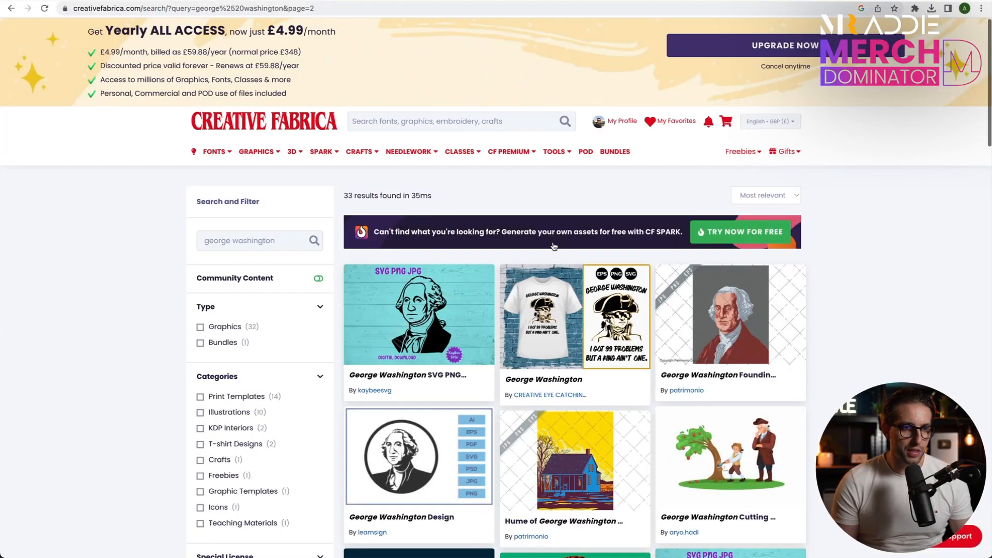
Switch to Creative Fabrica and browse the search results for a George Washington graphic.
{"action": "scroll", "coordinate": [612, 276], "scroll_direction": "down", "scroll_amount": 10}
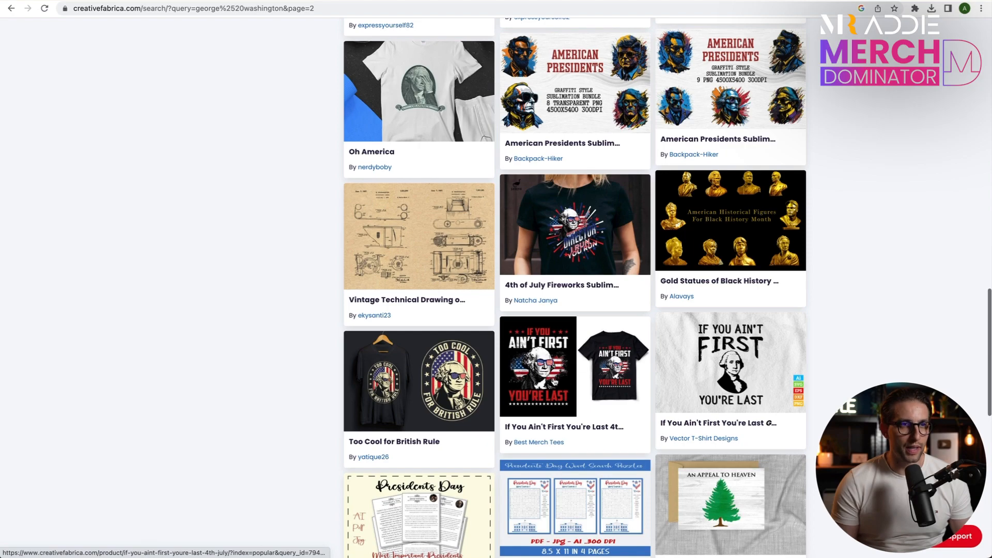
{"action": "left_click", "coordinate": [553, 381]}
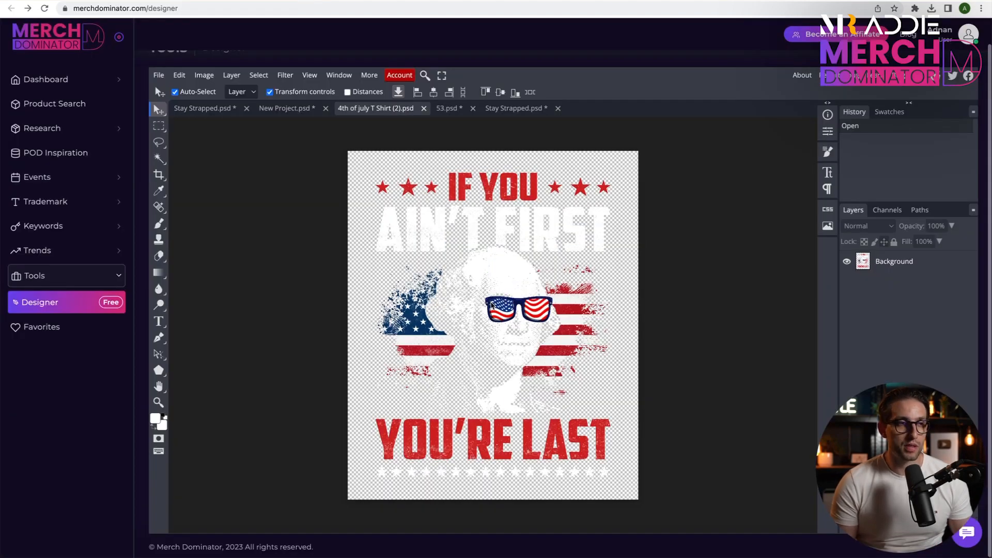
Copy the artwork from 4th of july T Shirt (2).psd into the Stay Strapped project and place its layer above the black background.
{"action": "left_click_drag", "start_coordinate": [501, 290], "coordinate": [483, 237]}
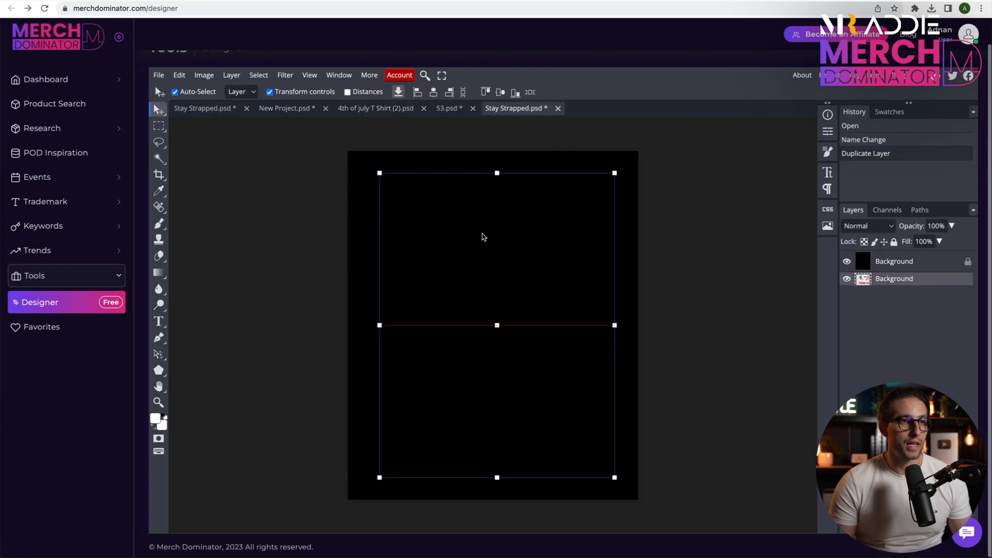
{"action": "left_click", "coordinate": [849, 297]}
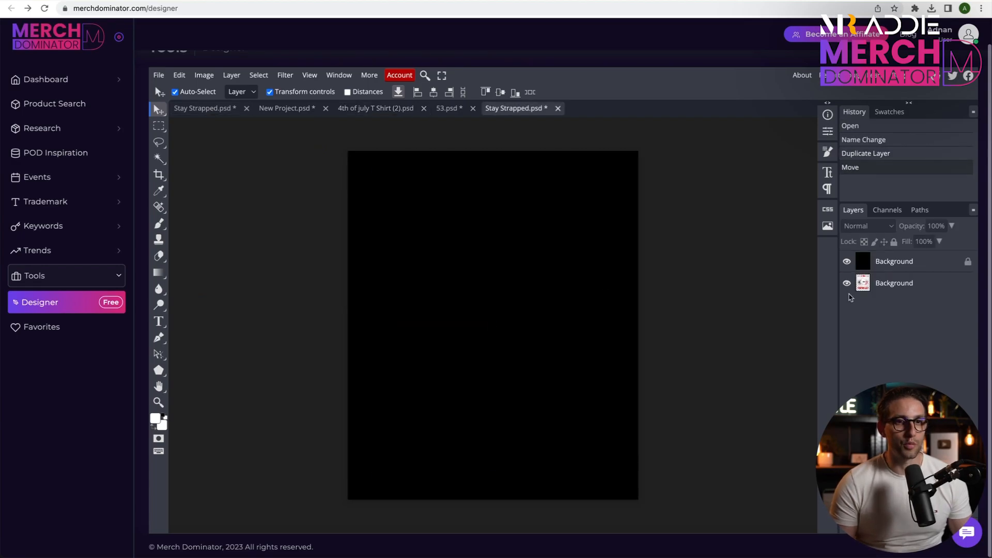
{"action": "left_click_drag", "start_coordinate": [885, 287], "coordinate": [885, 257]}
{"action": "left_click", "coordinate": [886, 403]}
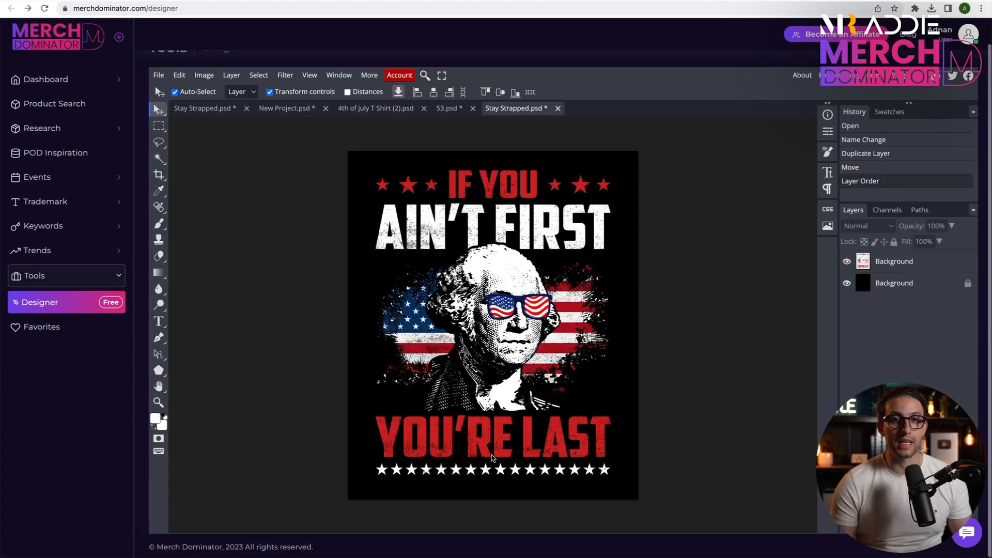
Erase the slogan text and stars above and below the portrait on the artwork layer, keeping only the portrait and flag.
{"action": "left_click", "coordinate": [906, 265]}
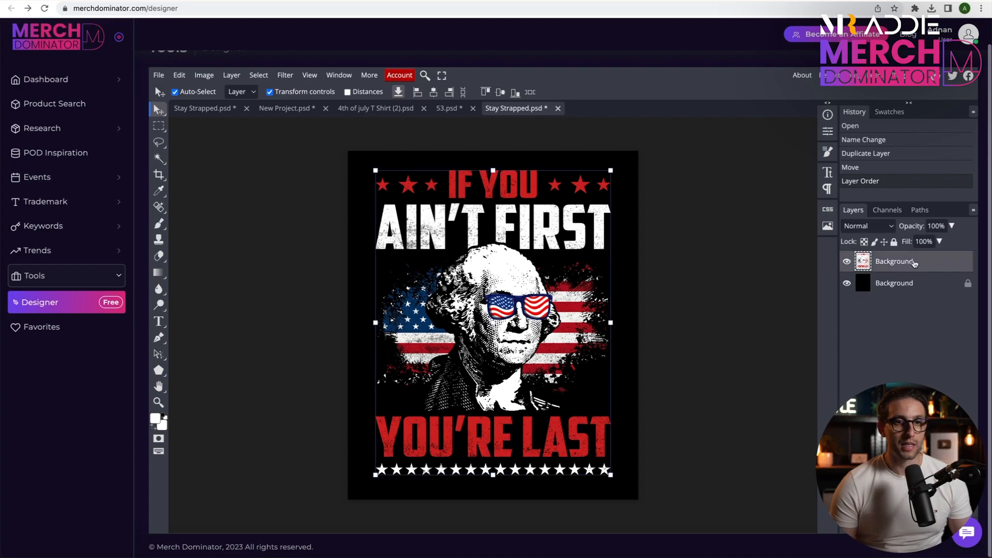
{"action": "left_click", "coordinate": [158, 257]}
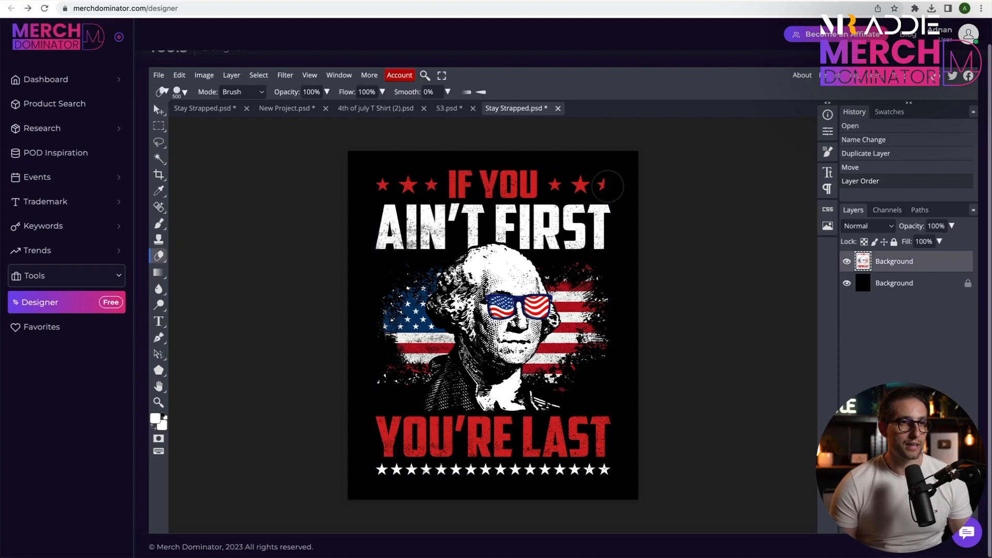
{"action": "mouse_move", "coordinate": [618, 185]}
{"action": "left_mouse_down"}
{"action": "mouse_move", "coordinate": [362, 186]}
{"action": "mouse_move", "coordinate": [381, 179]}
{"action": "left_mouse_up"}
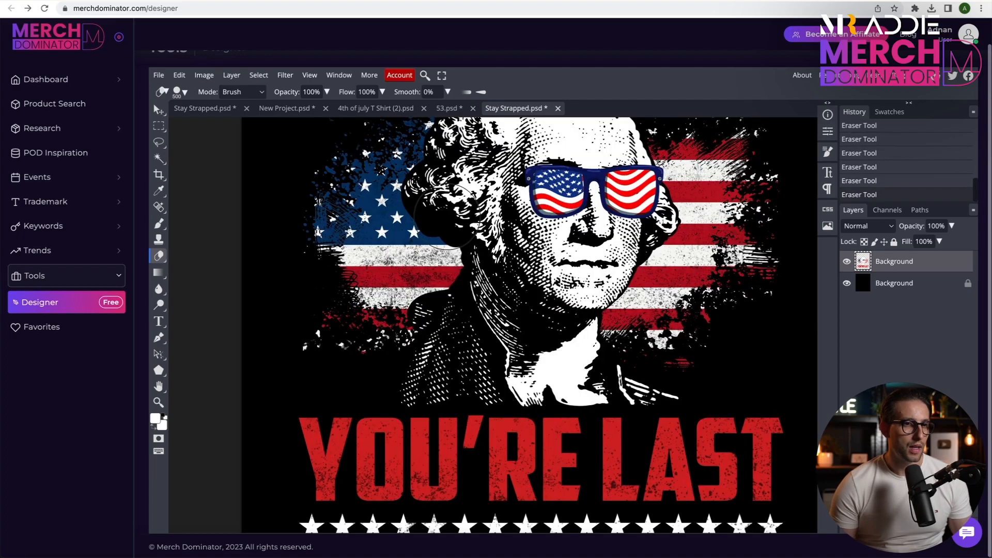
{"action": "scroll", "coordinate": [448, 217], "scroll_direction": "down", "scroll_amount": 3}
{"action": "left_click_drag", "start_coordinate": [274, 290], "coordinate": [762, 281]}
{"action": "mouse_move", "coordinate": [261, 351]}
{"action": "left_mouse_down"}
{"action": "mouse_move", "coordinate": [292, 357]}
{"action": "mouse_move", "coordinate": [575, 356]}
{"action": "left_mouse_up"}
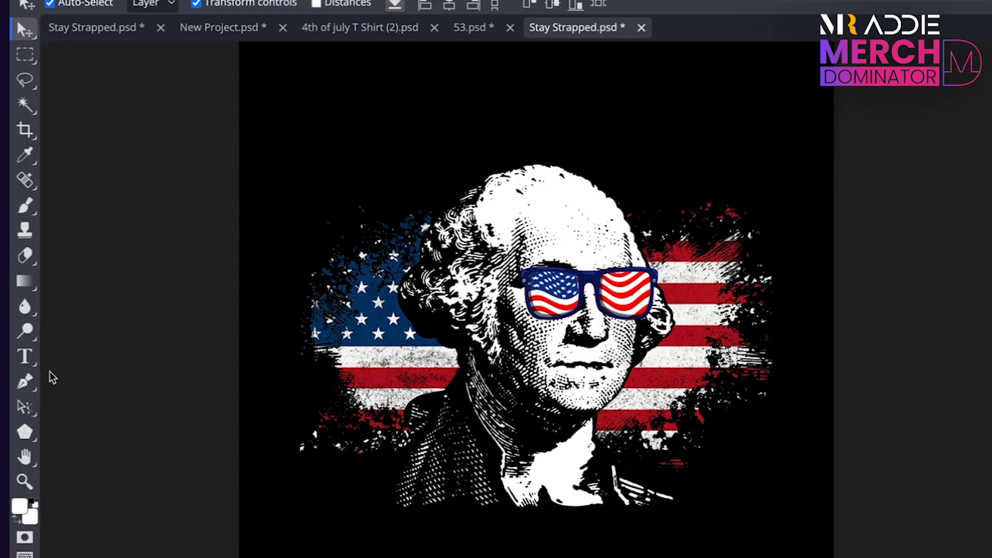
Add the text "stay strapped" in white Sucrose BoldTwo at 550 px and centre it above the portrait.
{"action": "left_click", "coordinate": [27, 357]}
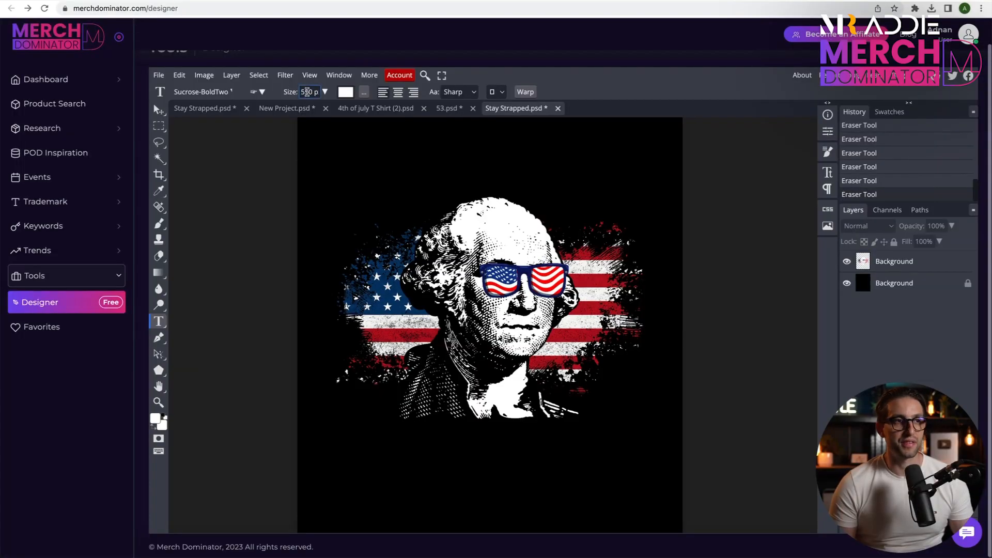
{"action": "left_click", "coordinate": [393, 159]}
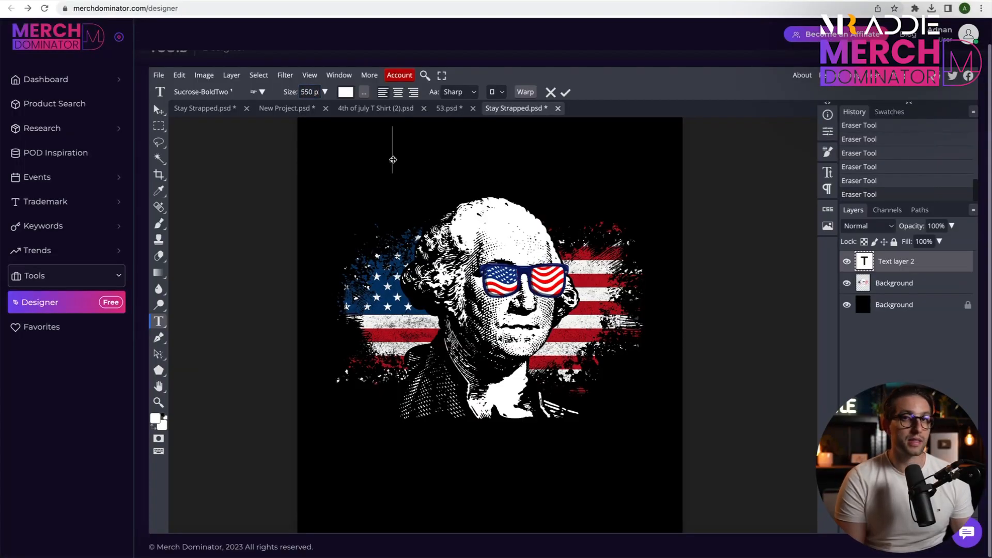
{"action": "type", "text": "stay"}
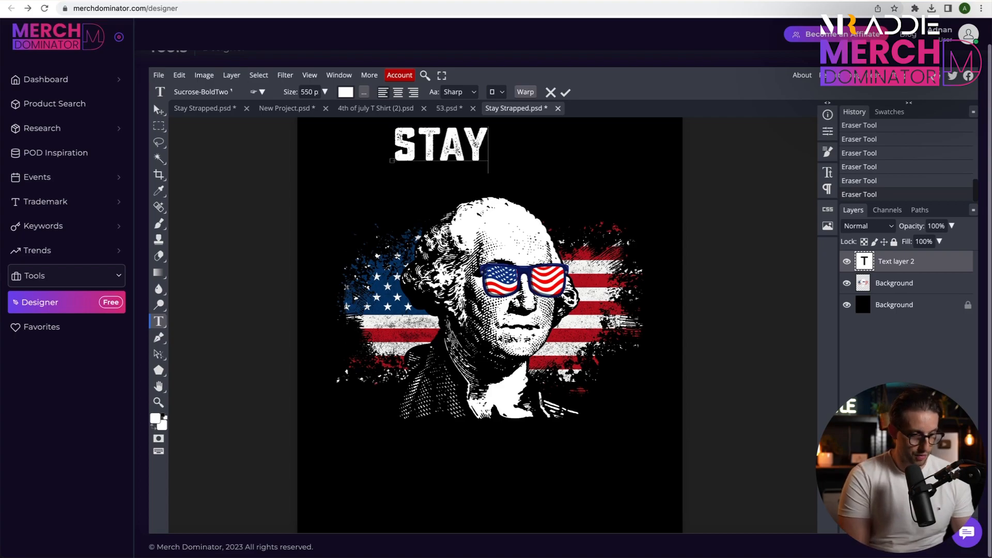
{"action": "type", "text": " strapped"}
{"action": "key", "text": "Escape"}
{"action": "left_click_drag", "start_coordinate": [489, 141], "coordinate": [436, 158]}
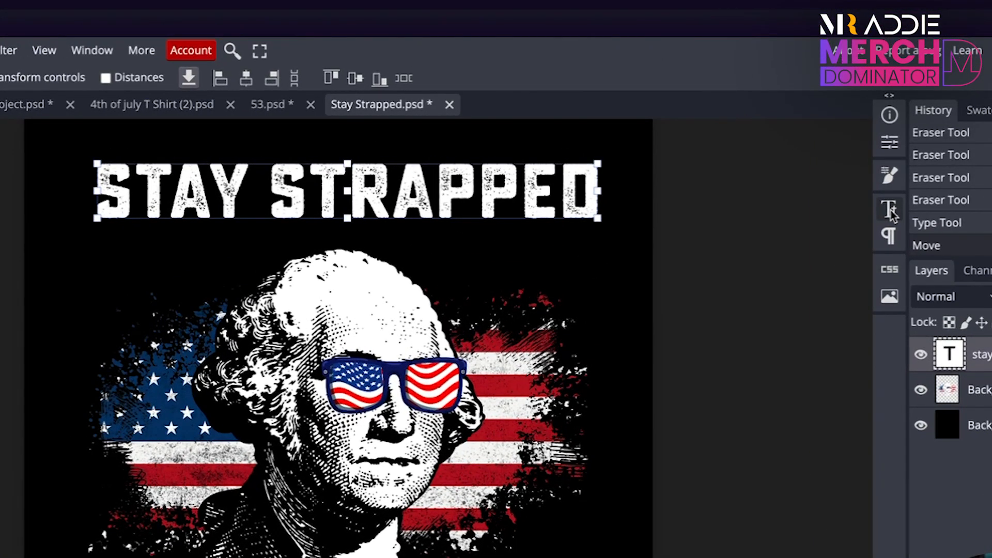
Check the font of the "stay strapped" text in its character settings.
{"action": "left_click", "coordinate": [890, 209]}
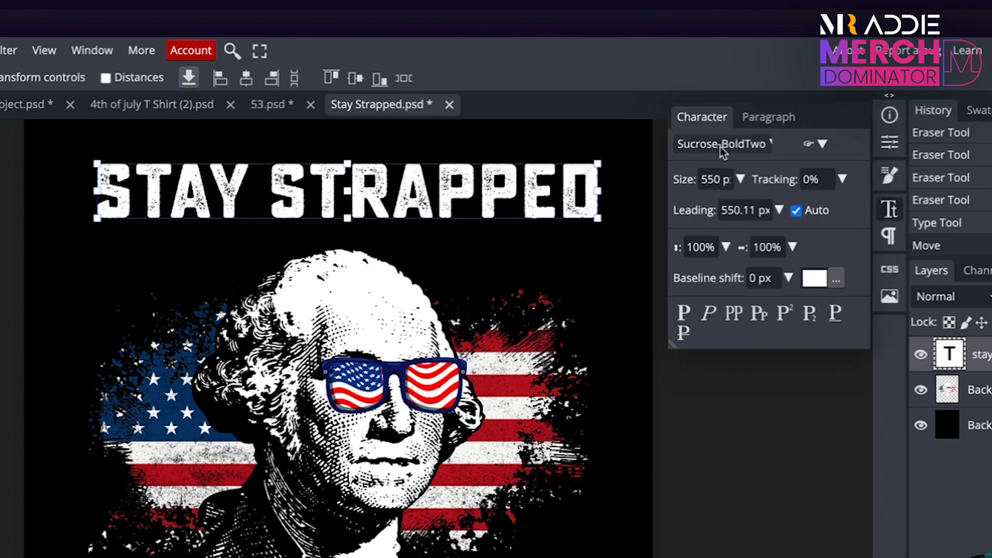
{"action": "left_click", "coordinate": [722, 147]}
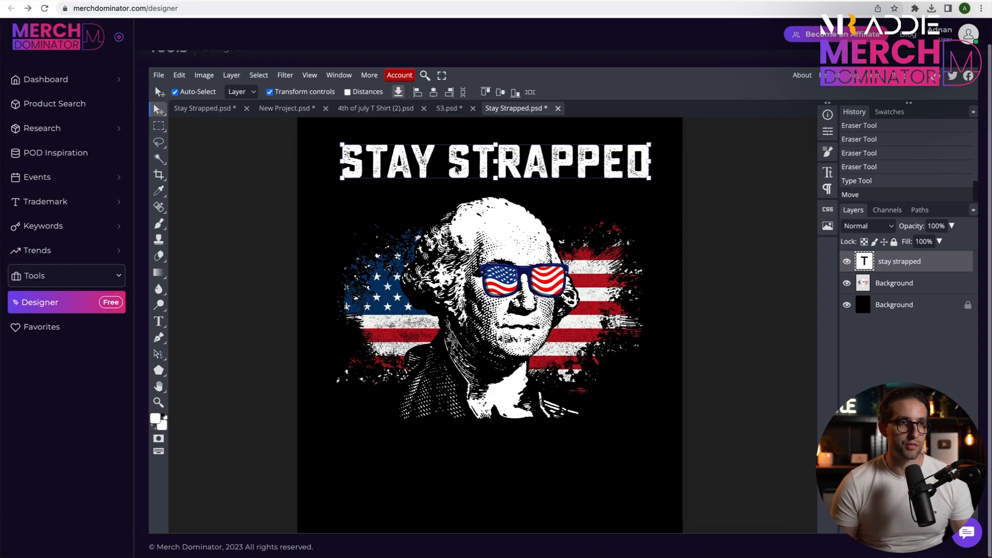
Warp the "stay strapped" text with the Arc style at 45% bend and move it down so it curves over the head.
{"action": "double_click", "coordinate": [526, 169]}
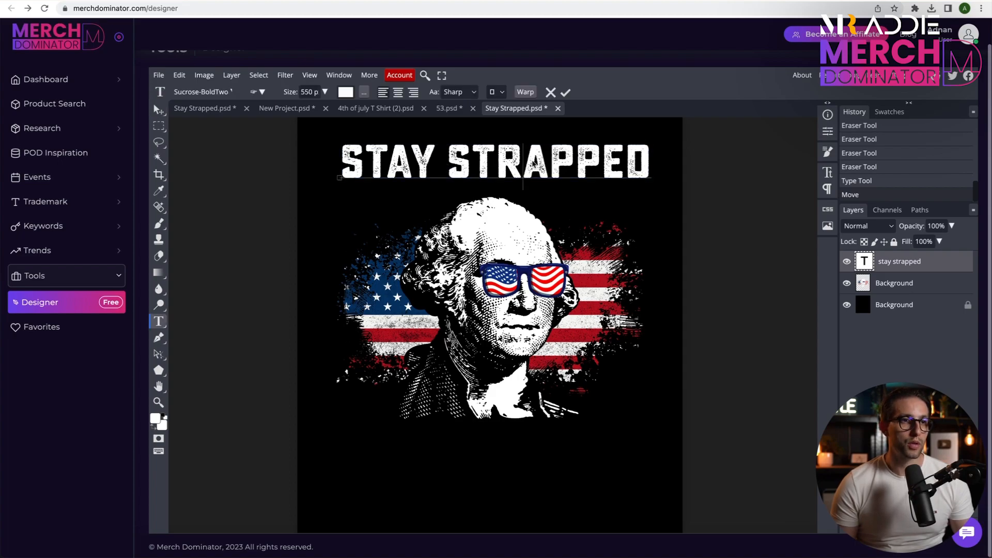
{"action": "left_click_drag", "start_coordinate": [651, 164], "coordinate": [330, 159]}
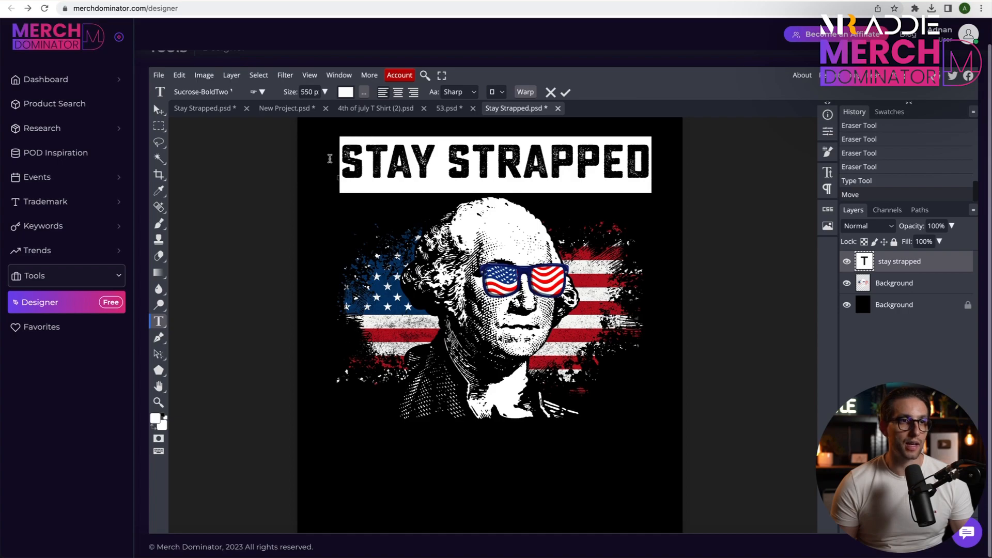
{"action": "left_click", "coordinate": [525, 92]}
{"action": "left_click", "coordinate": [290, 176]}
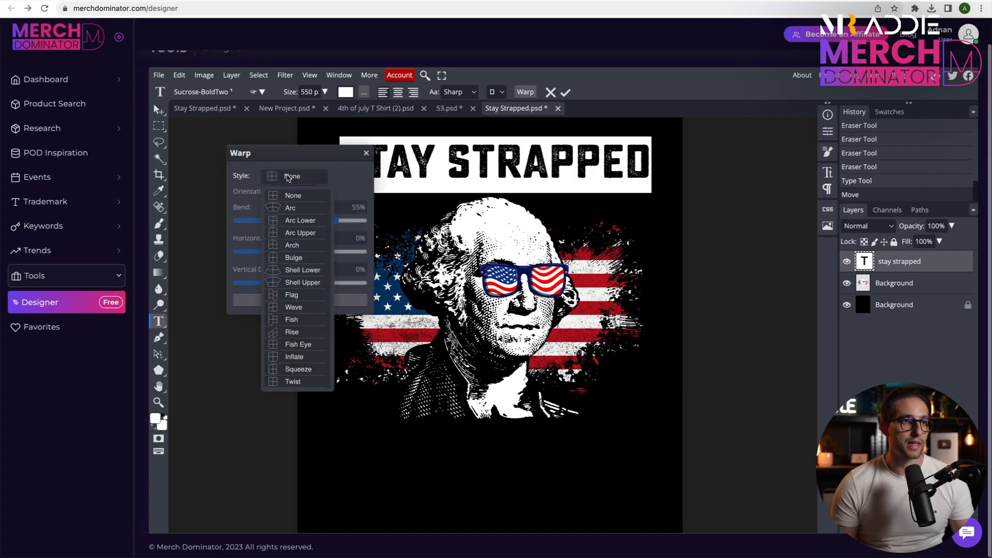
{"action": "left_click", "coordinate": [288, 208]}
{"action": "left_click_drag", "start_coordinate": [338, 221], "coordinate": [329, 226]}
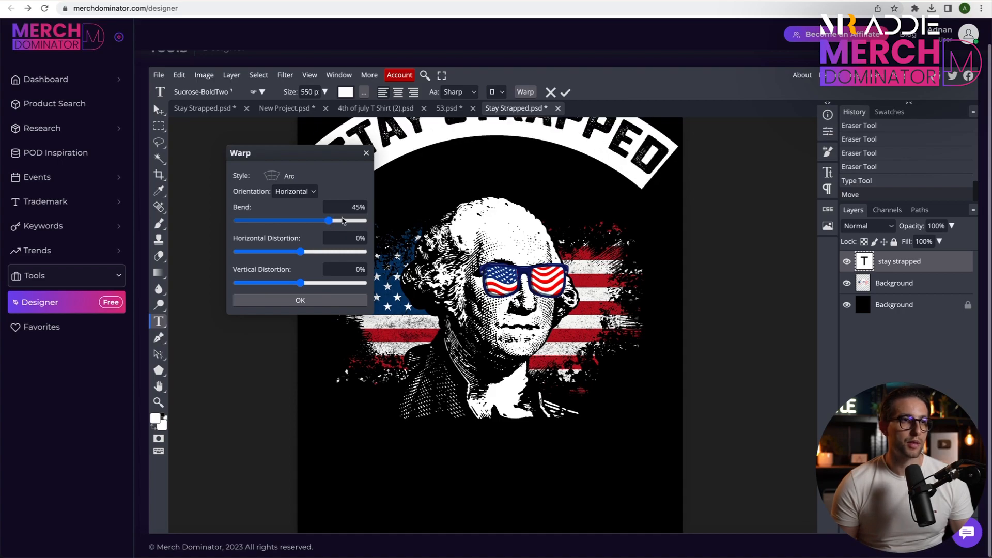
{"action": "left_click", "coordinate": [299, 302]}
{"action": "left_click", "coordinate": [565, 93]}
{"action": "left_click_drag", "start_coordinate": [594, 146], "coordinate": [588, 194]}
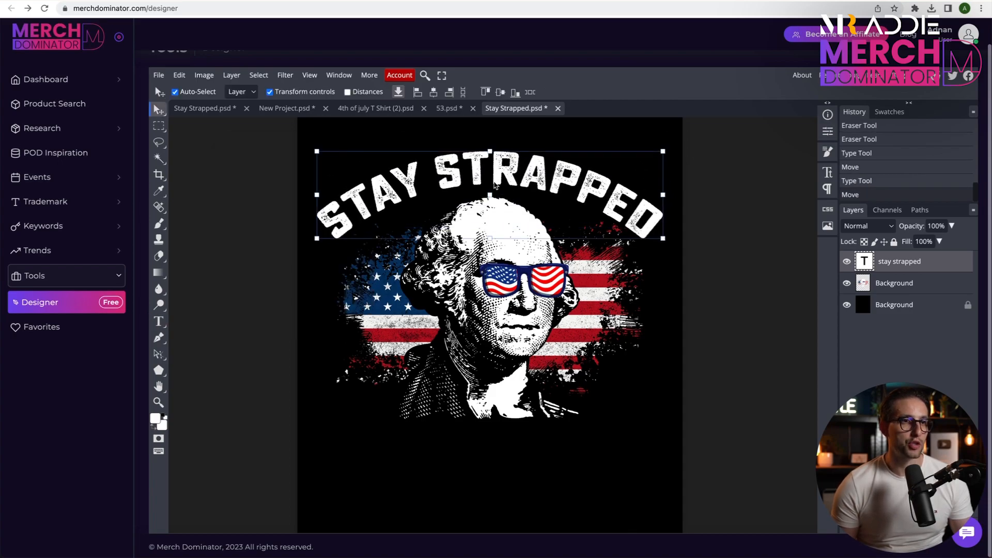
{"action": "left_click", "coordinate": [692, 205]}
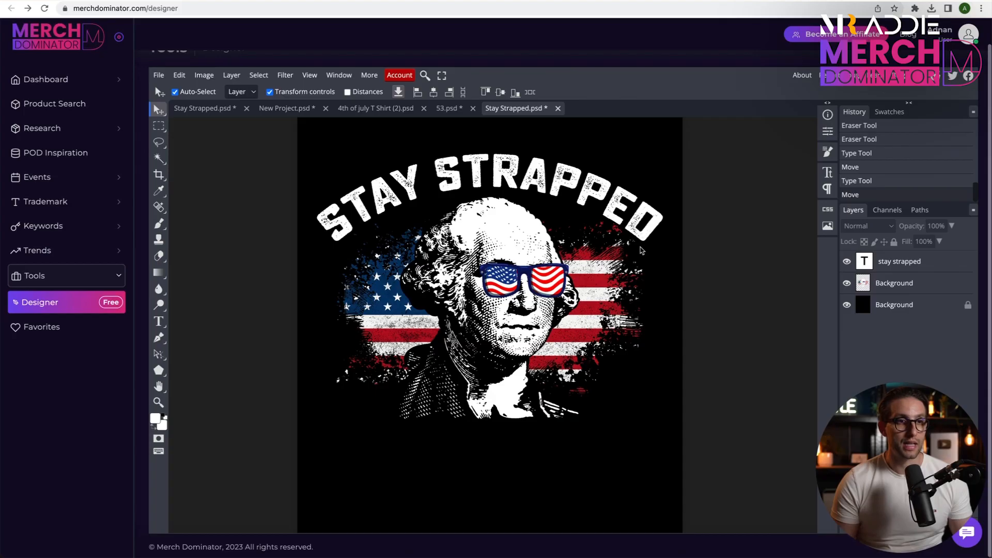
Add a raster mask to the portrait artwork layer and set the foreground colour to black.
{"action": "left_click", "coordinate": [895, 285]}
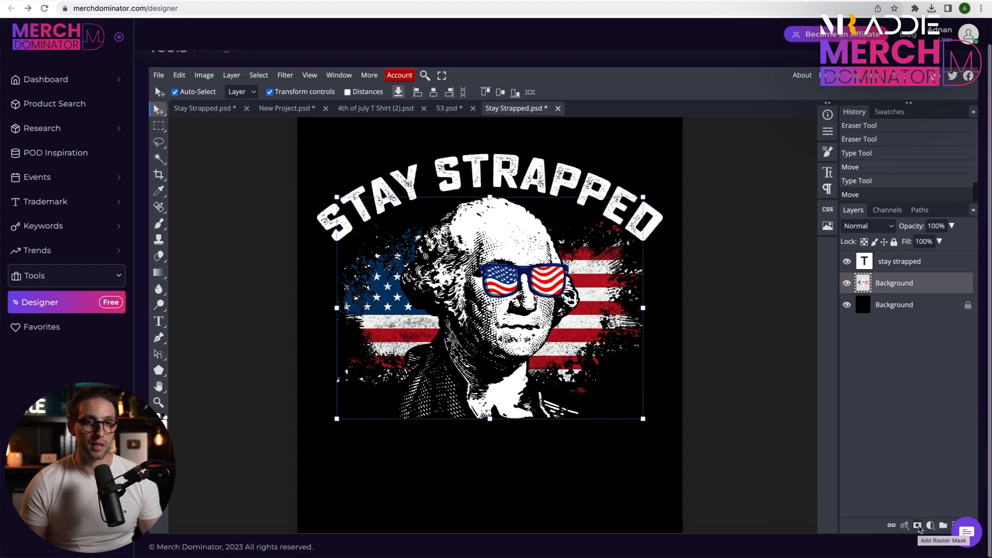
{"action": "left_click", "coordinate": [918, 526]}
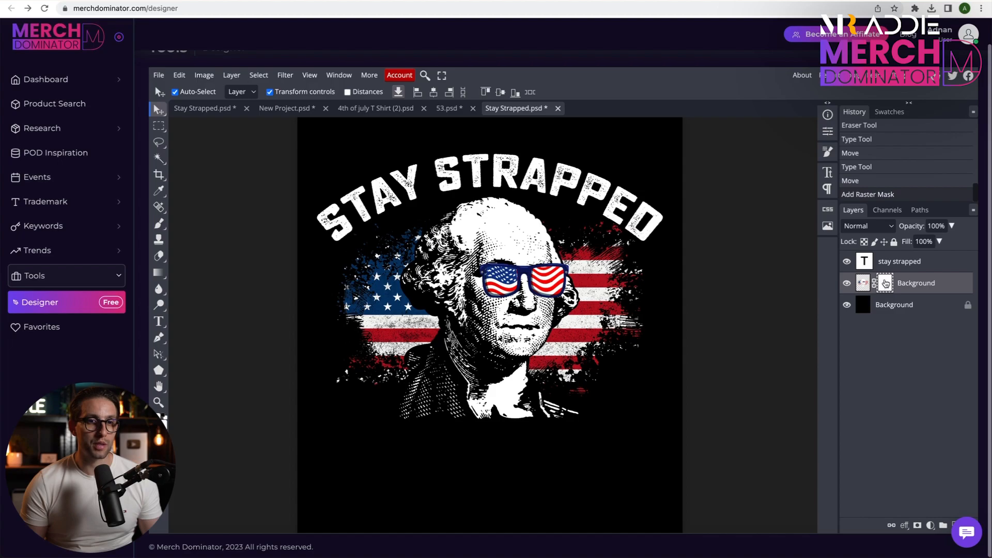
{"action": "left_click", "coordinate": [157, 420]}
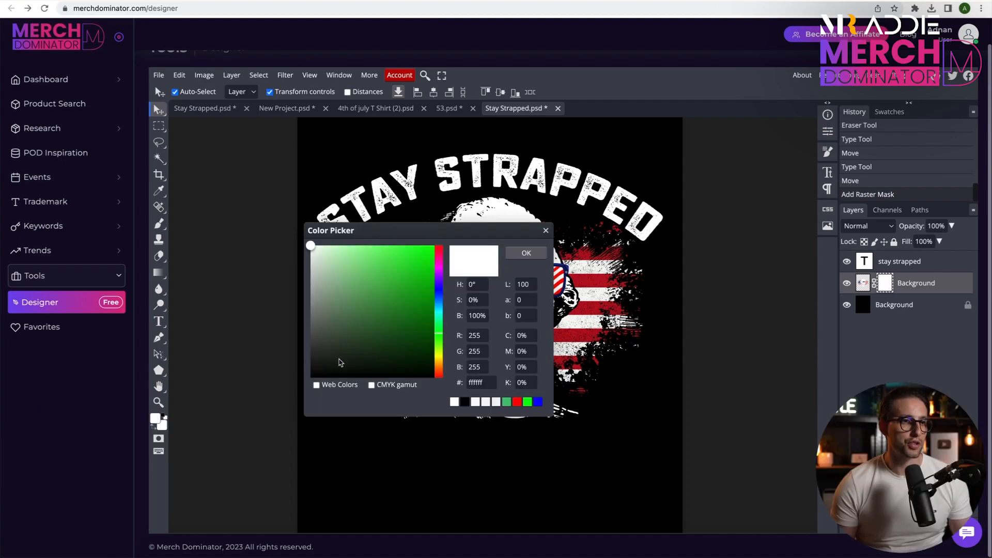
{"action": "left_click_drag", "start_coordinate": [317, 367], "coordinate": [308, 381]}
{"action": "key", "text": "Return"}
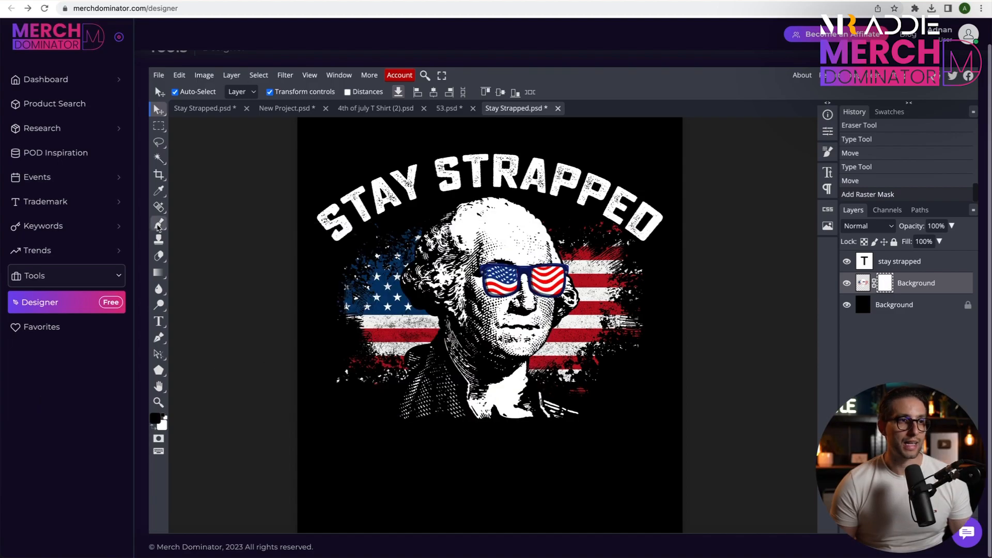
Paint on the mask with the Brush to hide the flag splatter around the last letter of STRAPPED.
{"action": "left_click", "coordinate": [158, 223]}
{"action": "scroll", "coordinate": [635, 227], "scroll_direction": "up", "scroll_amount": 5}
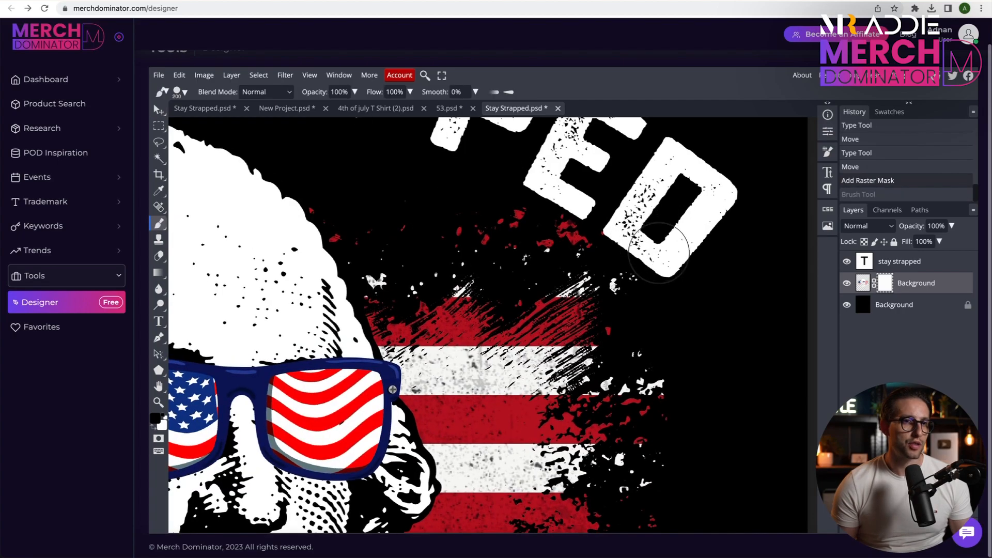
{"action": "scroll", "coordinate": [653, 248], "scroll_direction": "up", "scroll_amount": 1}
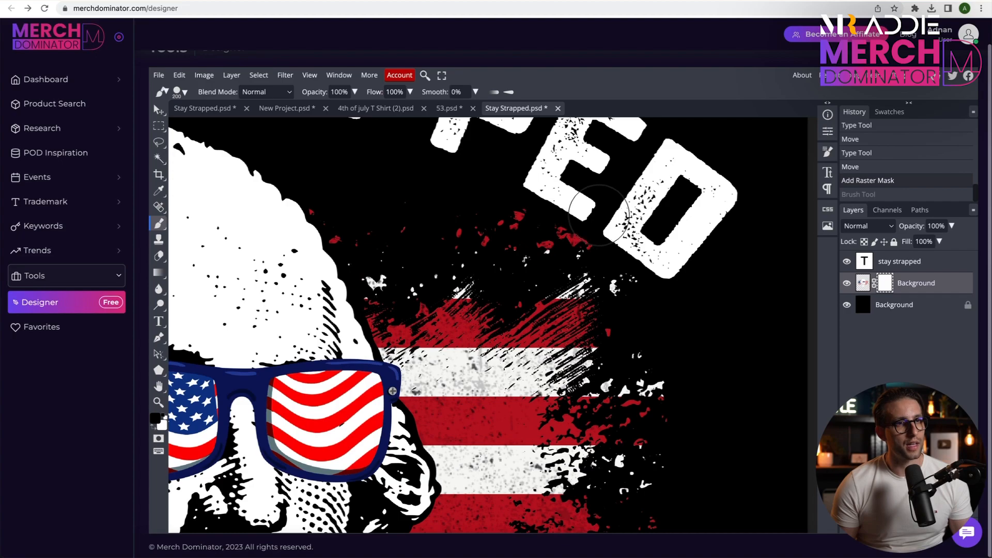
{"action": "left_click", "coordinate": [686, 251]}
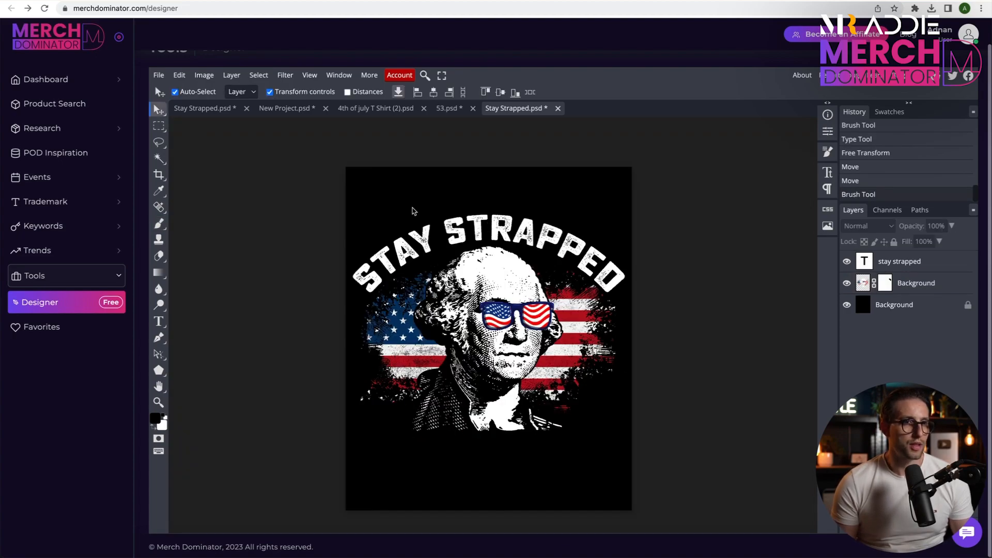
Move the headline and portrait up the canvas and place the text "or get" centred just below the portrait.
{"action": "left_click_drag", "start_coordinate": [413, 208], "coordinate": [564, 423]}
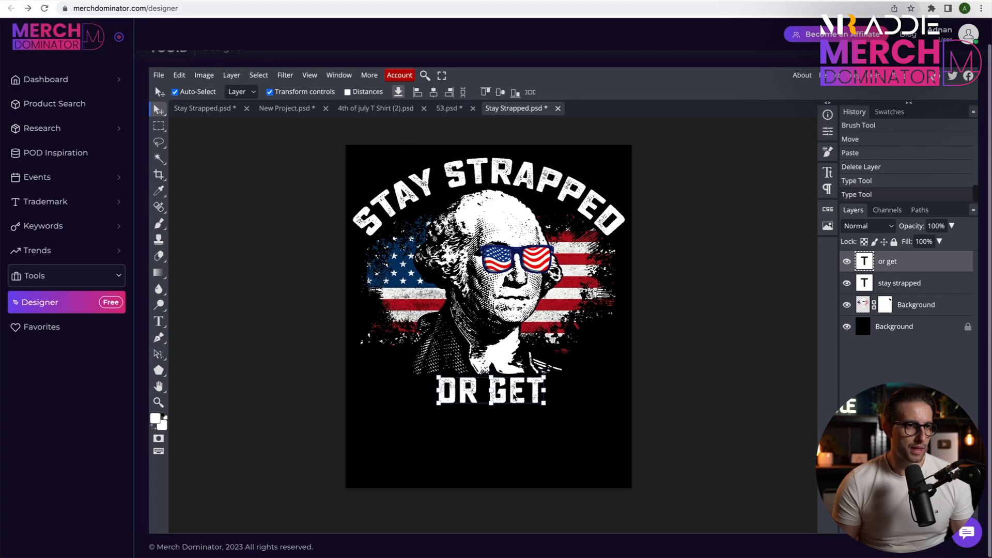
{"action": "left_click", "coordinate": [506, 412]}
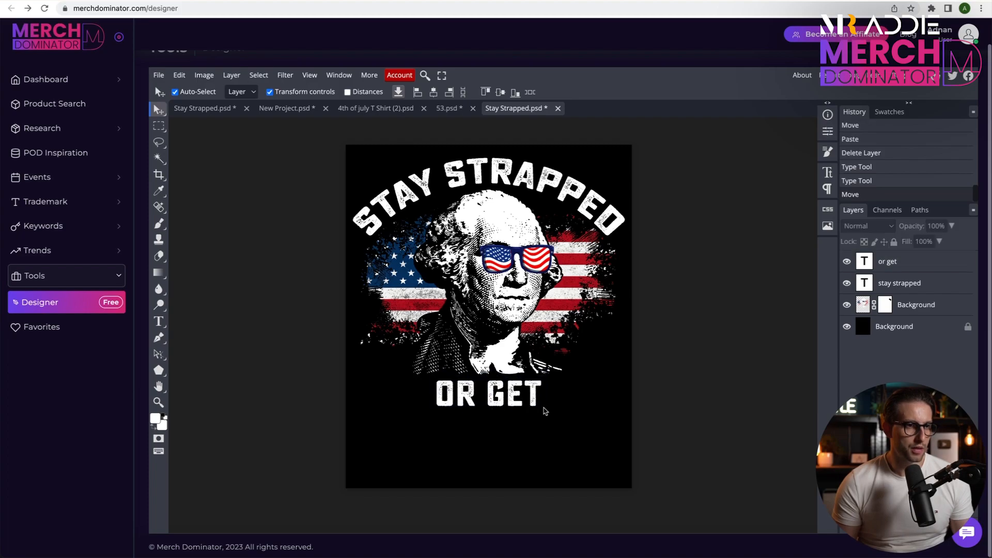
Duplicate the "or get" text below itself, change the copy to "clapped" and enlarge it to the headline's width.
{"action": "left_click", "coordinate": [495, 399]}
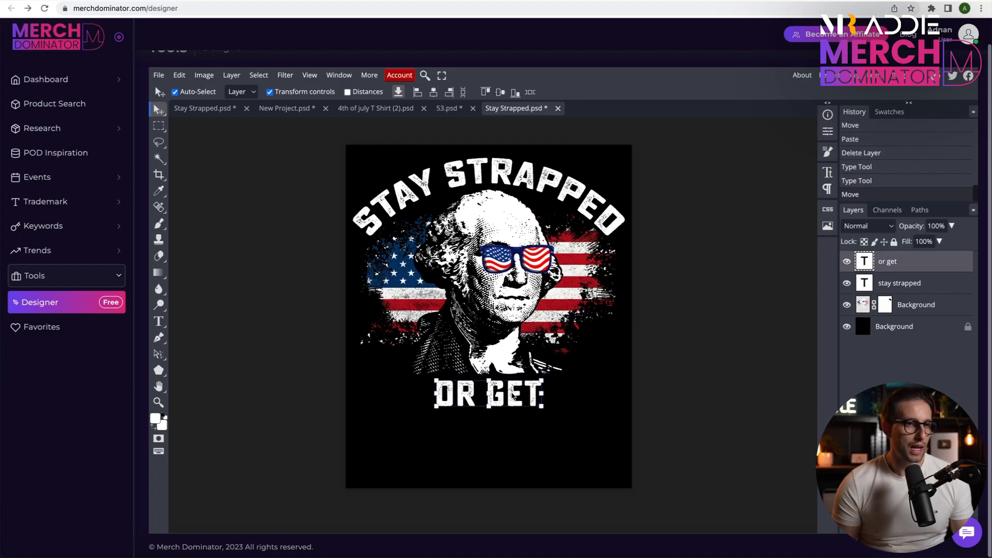
{"action": "left_click_drag", "start_coordinate": [509, 401], "coordinate": [494, 425]}
{"action": "double_click", "coordinate": [495, 424]}
{"action": "type", "text": "clapped"}
{"action": "left_click", "coordinate": [430, 444]}
{"action": "left_click_drag", "start_coordinate": [420, 446], "coordinate": [354, 458]}
{"action": "left_click_drag", "start_coordinate": [570, 451], "coordinate": [627, 482]}
{"action": "key", "text": "Return"}
{"action": "left_click_drag", "start_coordinate": [596, 418], "coordinate": [597, 423]}
{"action": "left_click", "coordinate": [575, 476]}
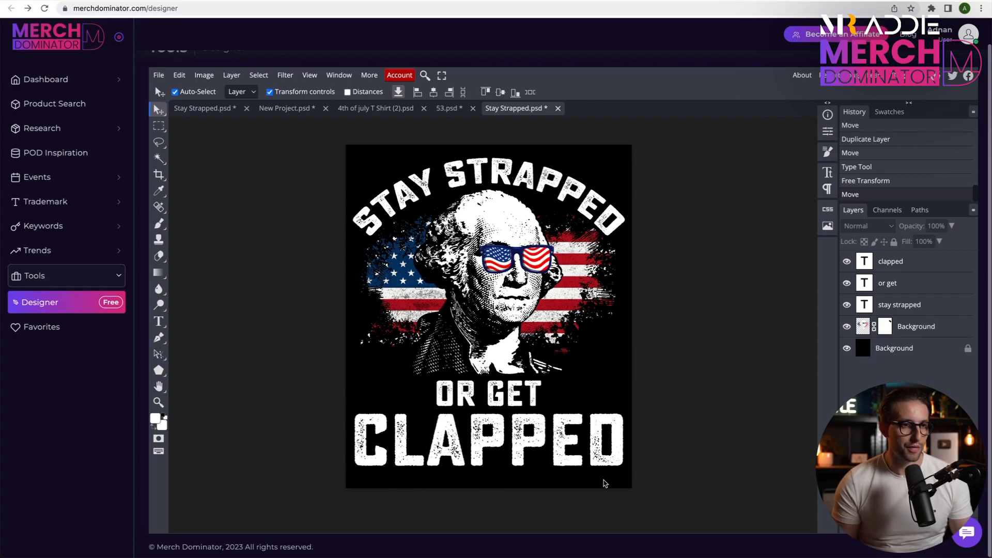
Select all the text and portrait layers and scale them down slightly to free space under CLAPPED.
{"action": "left_click_drag", "start_coordinate": [681, 452], "coordinate": [318, 165]}
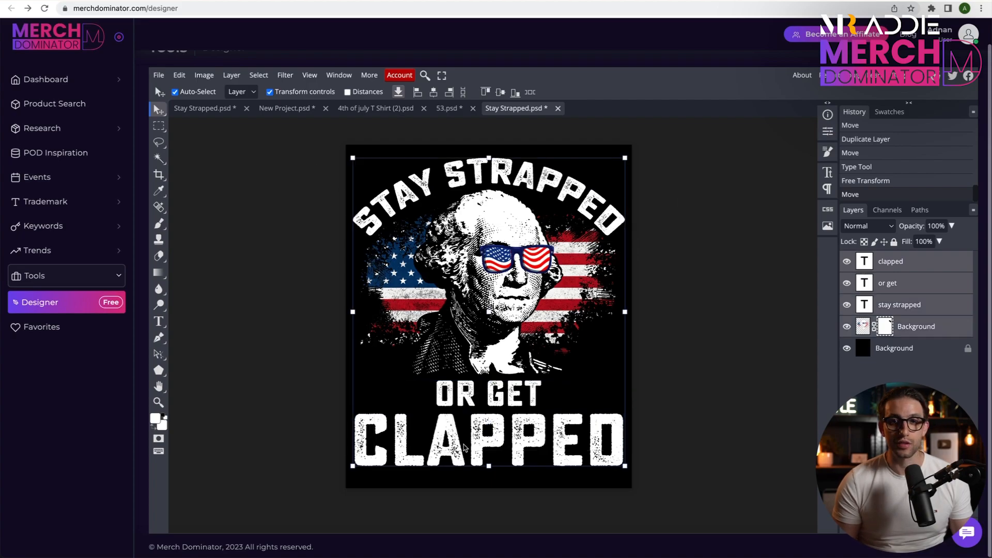
{"action": "left_click_drag", "start_coordinate": [490, 466], "coordinate": [491, 446]}
{"action": "left_click", "coordinate": [566, 91]}
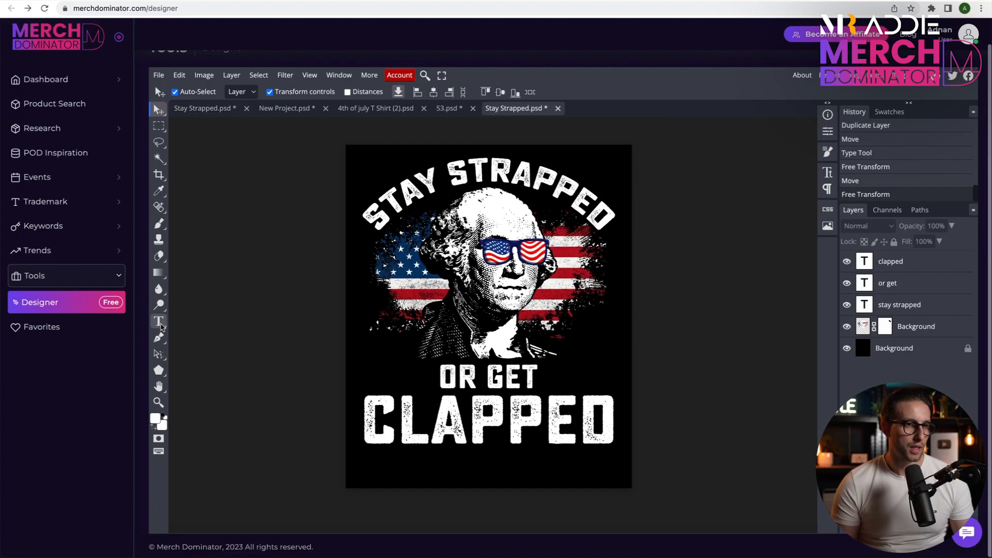
Add the text "George Washington, 1776" in a distressed script font, centred below CLAPPED at the same width.
{"action": "left_click", "coordinate": [159, 322]}
{"action": "left_click", "coordinate": [414, 468]}
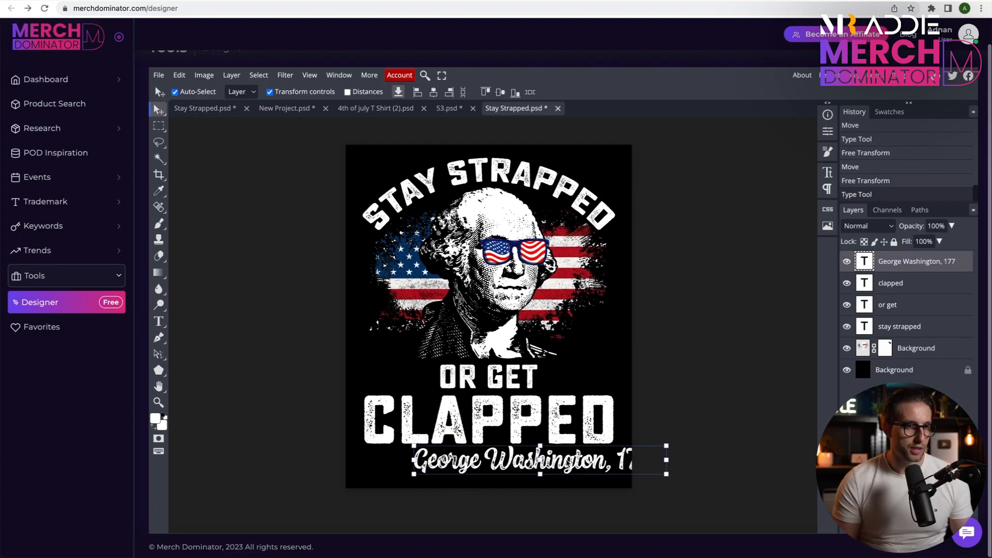
{"action": "left_click_drag", "start_coordinate": [568, 464], "coordinate": [519, 468]}
{"action": "left_click", "coordinate": [311, 217]}
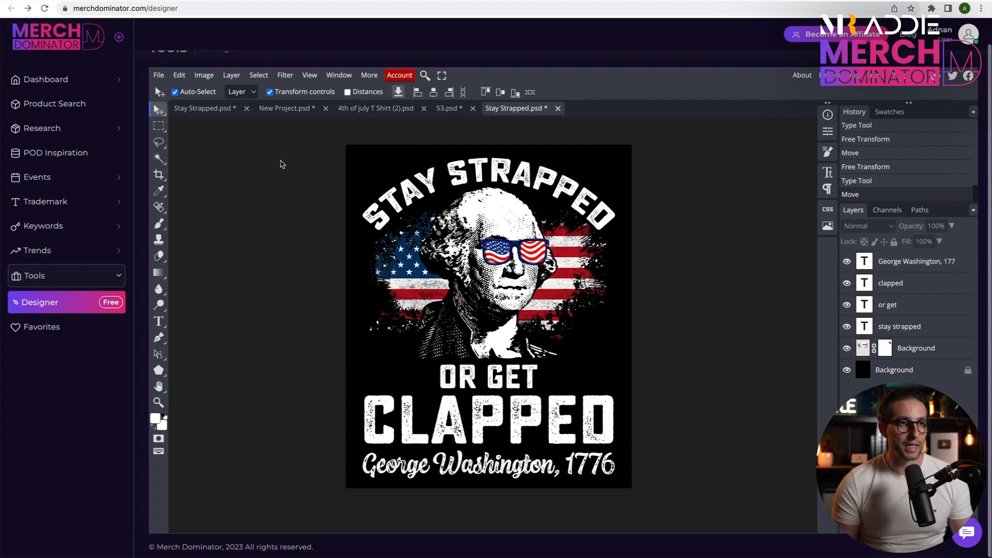
Select the whole design above the black background and enlarge it slightly to fill the canvas.
{"action": "left_click_drag", "start_coordinate": [543, 383], "coordinate": [660, 491]}
{"action": "left_click_drag", "start_coordinate": [488, 157], "coordinate": [489, 154]}
{"action": "left_click_drag", "start_coordinate": [488, 478], "coordinate": [488, 484]}
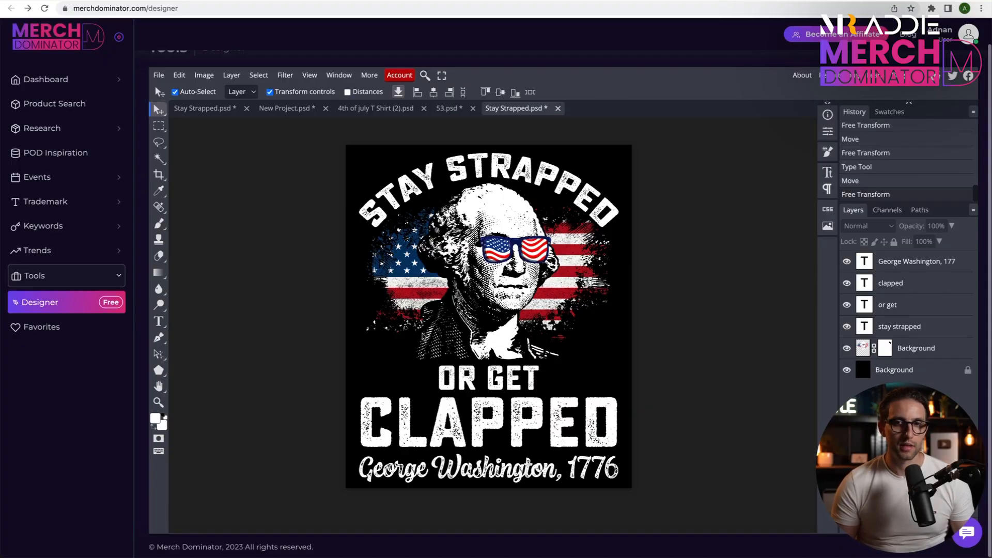
Draw a white five-pointed star with 40% inner radius beside OR and duplicate it to form a pair.
{"action": "key", "text": "u"}
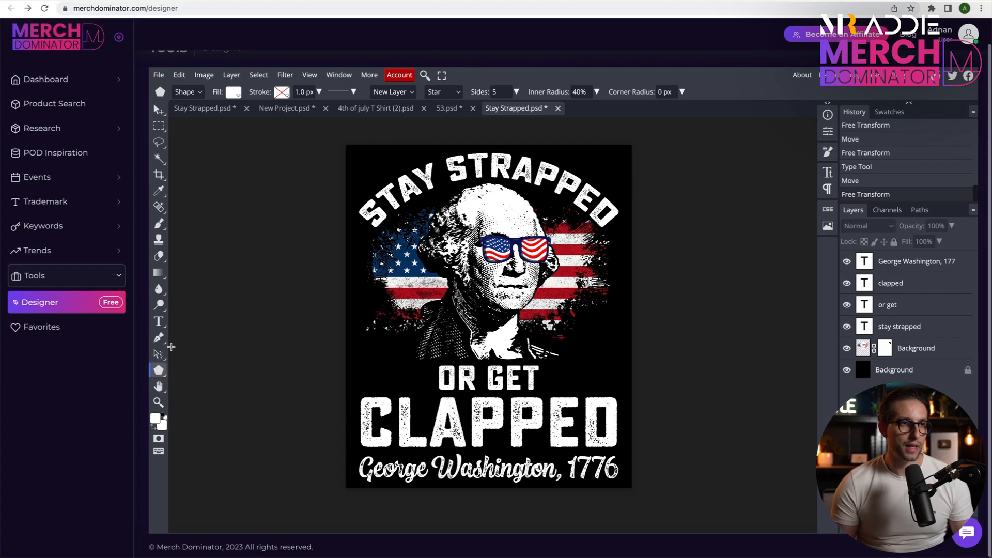
{"action": "left_click", "coordinate": [445, 92]}
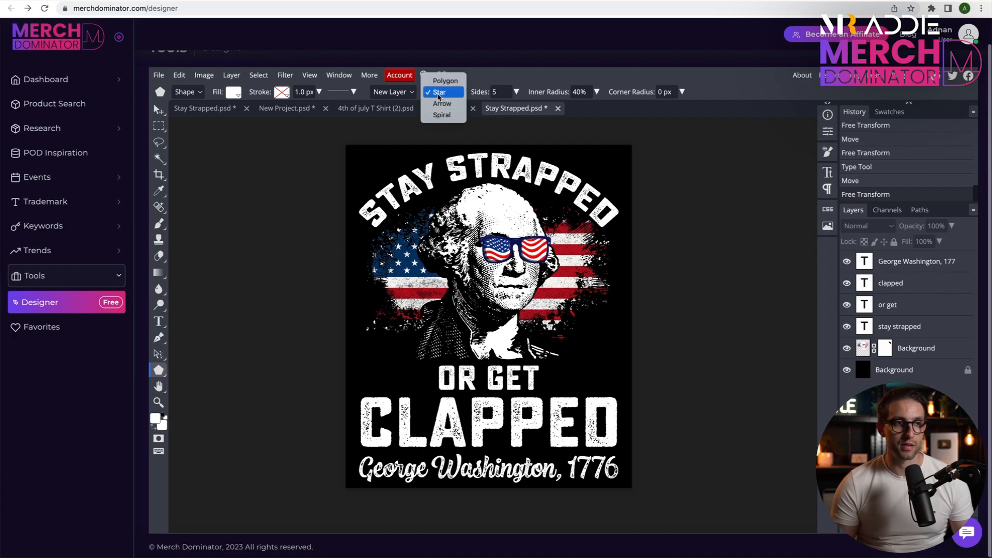
{"action": "left_click", "coordinate": [439, 94]}
{"action": "left_click_drag", "start_coordinate": [377, 370], "coordinate": [386, 381]}
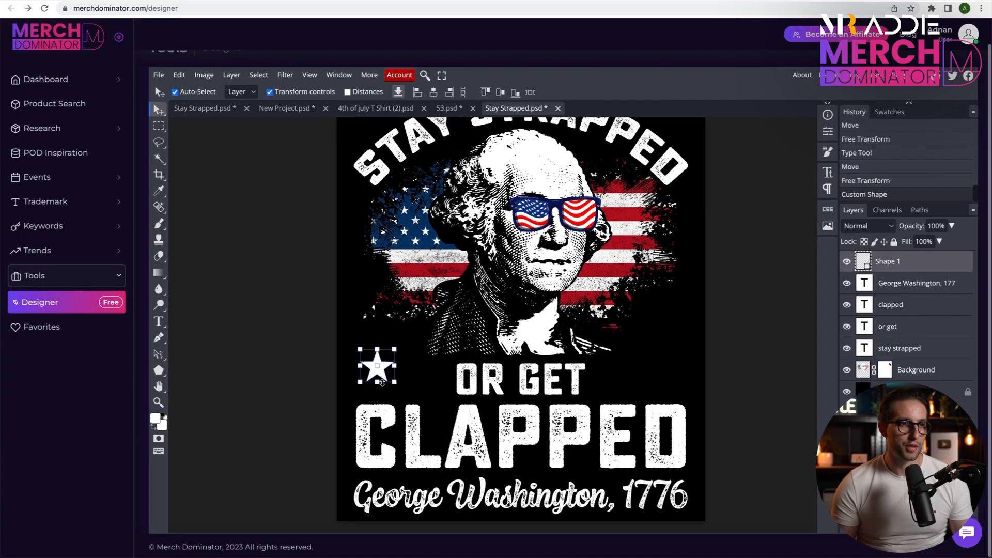
{"action": "scroll", "coordinate": [381, 382], "scroll_direction": "up", "scroll_amount": 5}
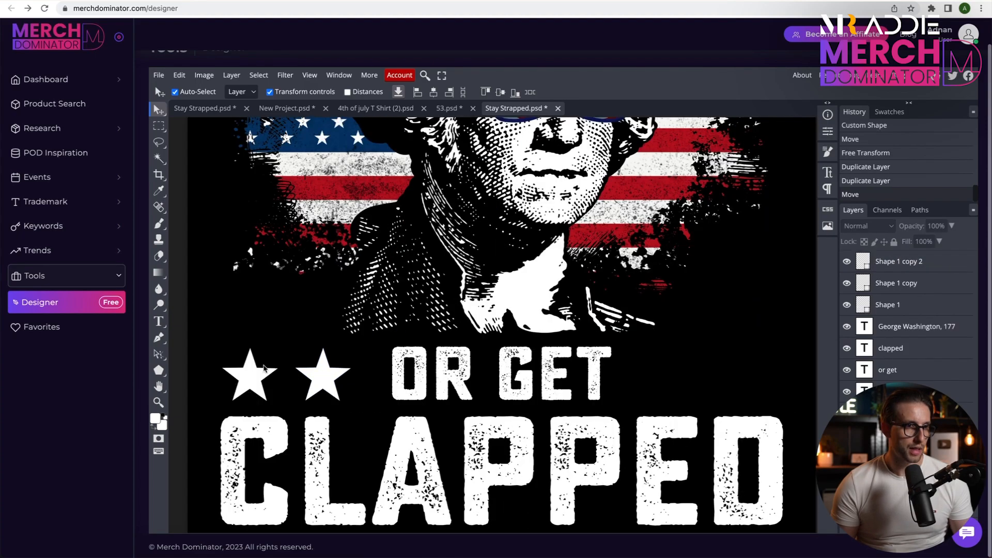
Duplicate the pair of stars and place the copies on the other side of OR GET.
{"action": "left_click_drag", "start_coordinate": [212, 381], "coordinate": [321, 381]}
{"action": "scroll", "coordinate": [321, 381], "scroll_direction": "right", "scroll_amount": 2}
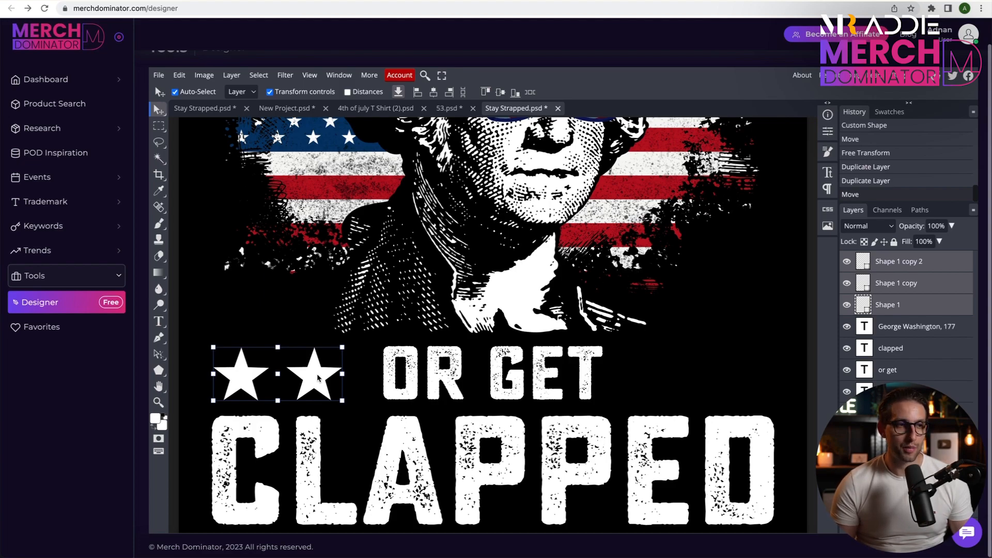
{"action": "key", "text": "ctrl+j"}
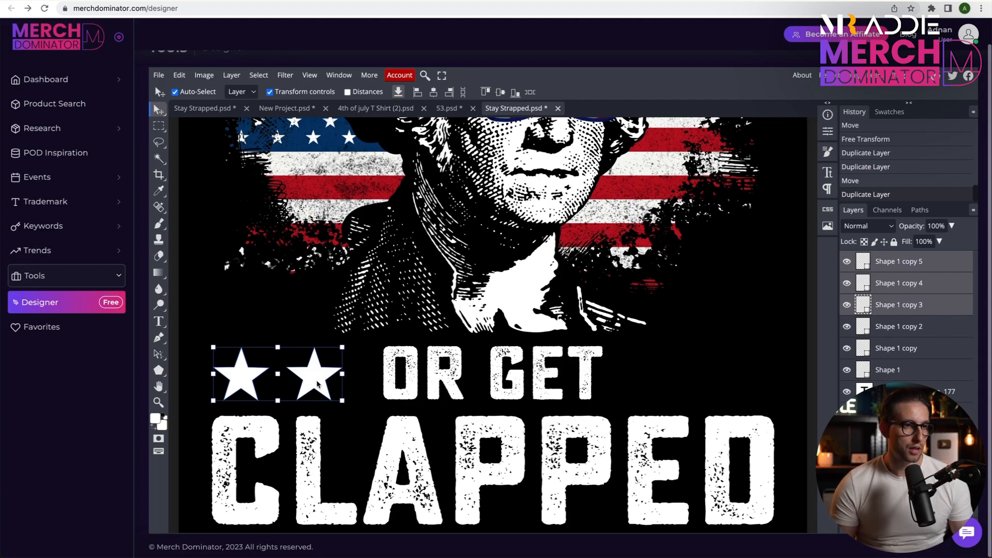
{"action": "left_click_drag", "start_coordinate": [336, 385], "coordinate": [750, 389]}
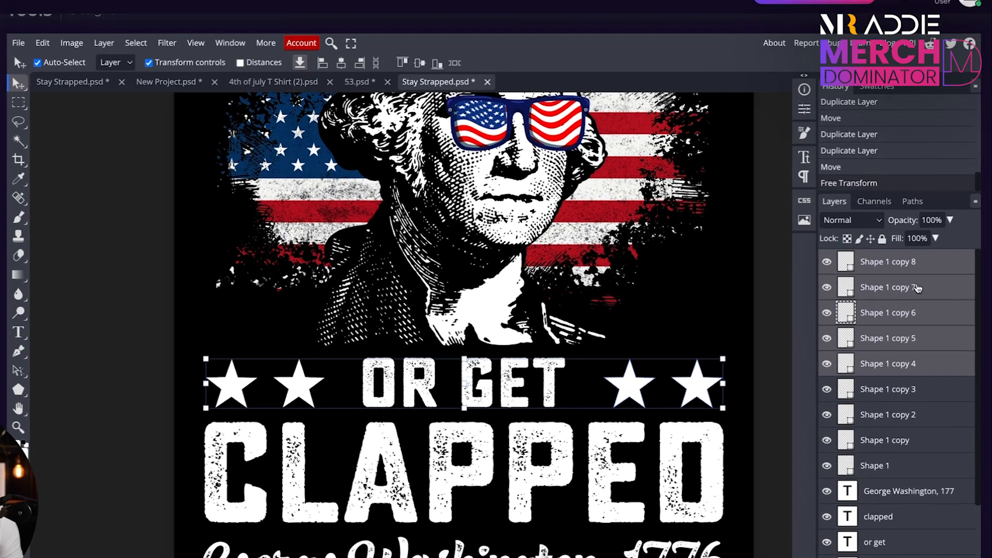
Merge the star shapes into one layer and add a raster mask to it.
{"action": "right_click", "coordinate": [917, 288]}
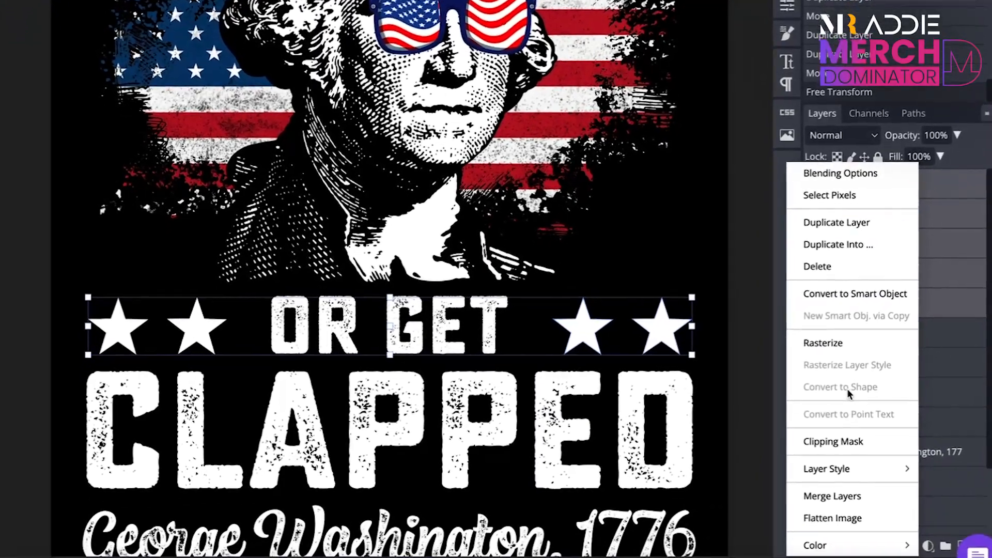
{"action": "left_click", "coordinate": [826, 499]}
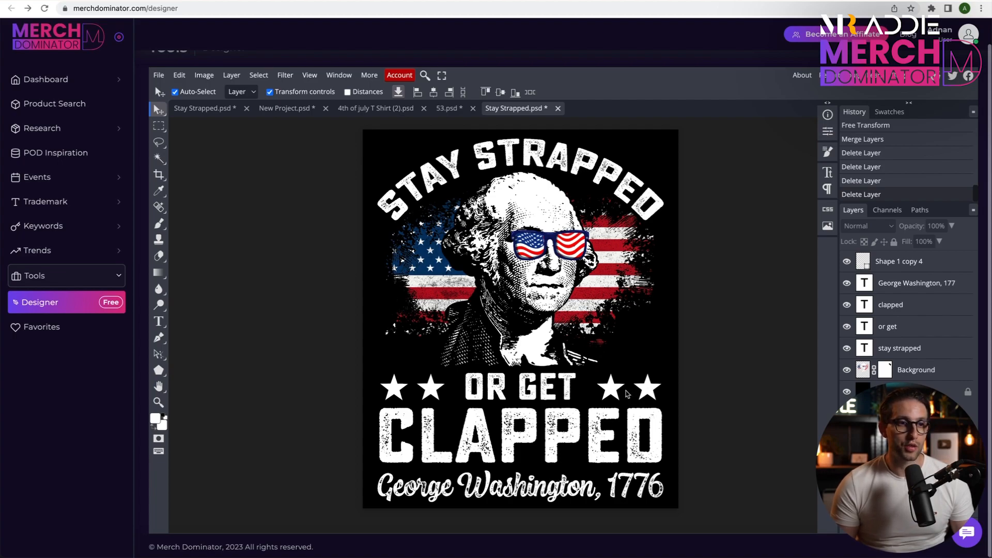
{"action": "left_click", "coordinate": [894, 263]}
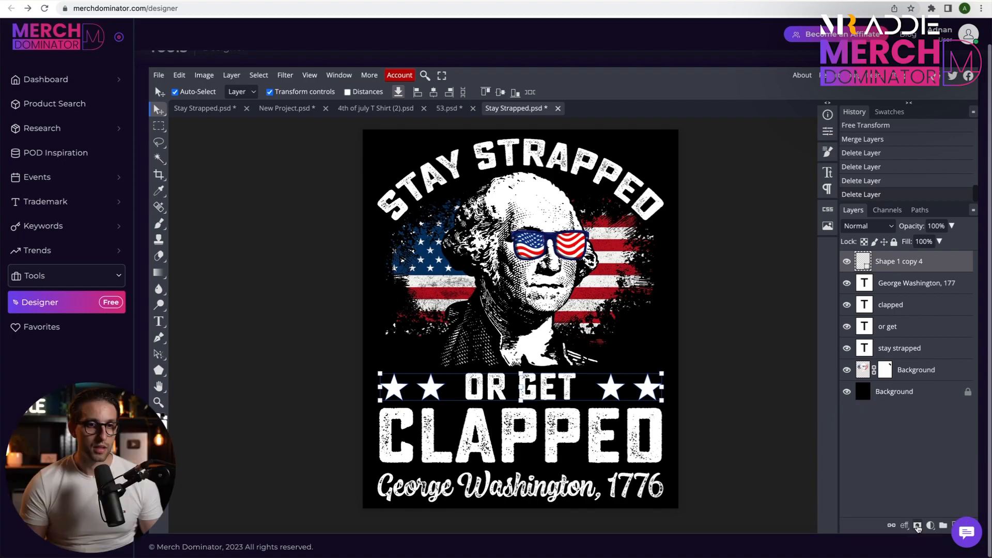
{"action": "left_click", "coordinate": [917, 526]}
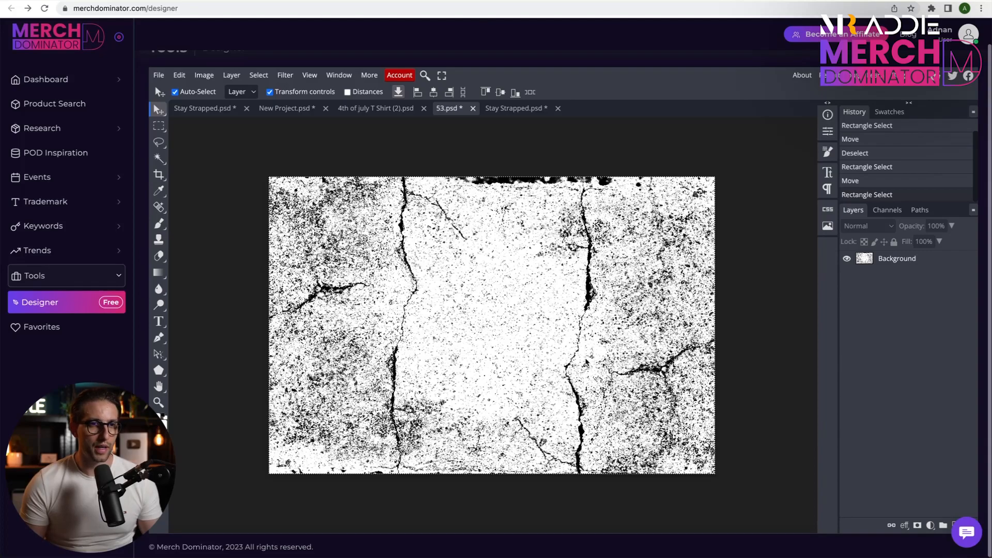
Copy the cracked texture from 53.psd and paste it into the star layer's raster mask.
{"action": "left_click", "coordinate": [158, 127]}
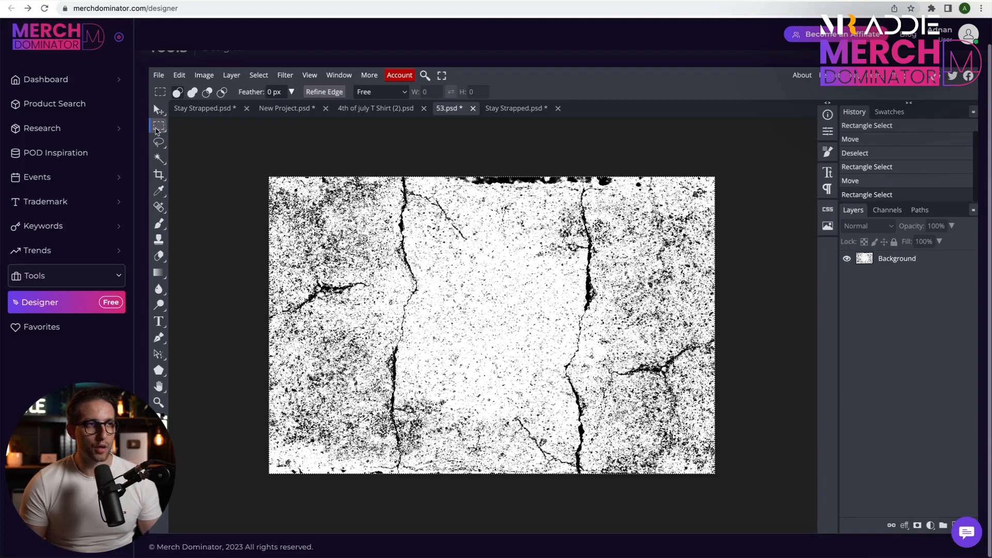
{"action": "left_click_drag", "start_coordinate": [258, 163], "coordinate": [609, 411]}
{"action": "left_click", "coordinate": [376, 139]}
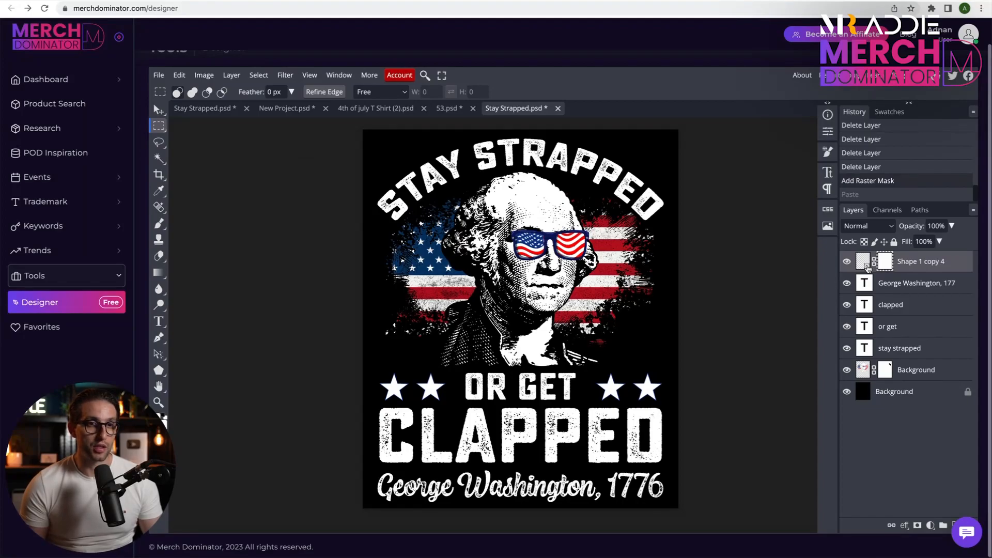
{"action": "key", "text": "ctrl+v"}
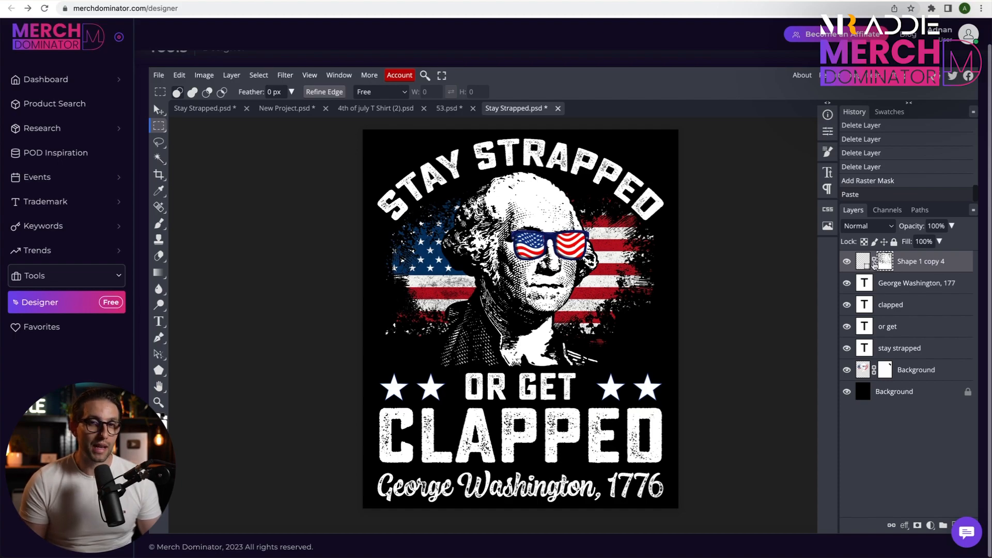
Unlink the star layer's mask, scale its texture to 117.51% and move it down over the stars.
{"action": "left_click", "coordinate": [874, 262]}
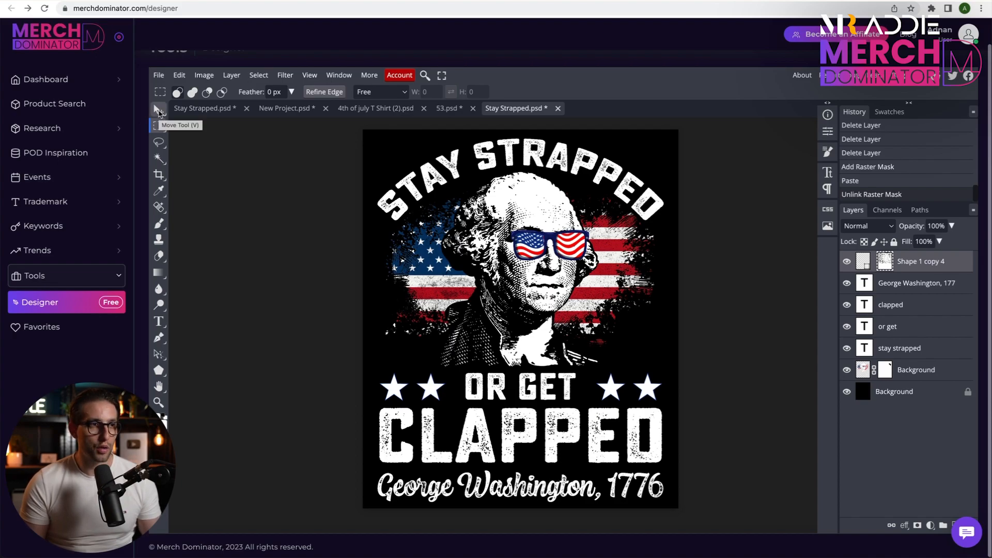
{"action": "left_click", "coordinate": [158, 110]}
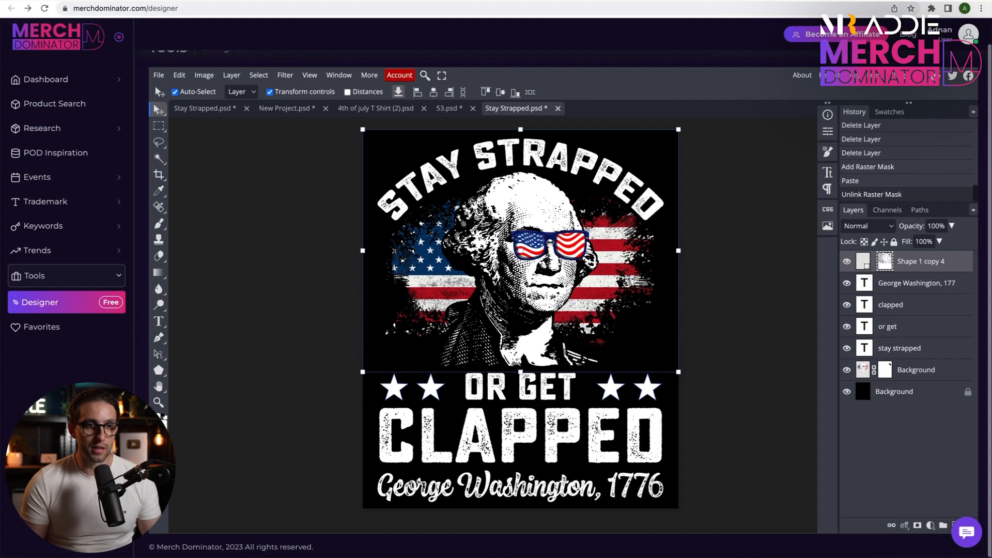
{"action": "left_click_drag", "start_coordinate": [679, 371], "coordinate": [736, 428]}
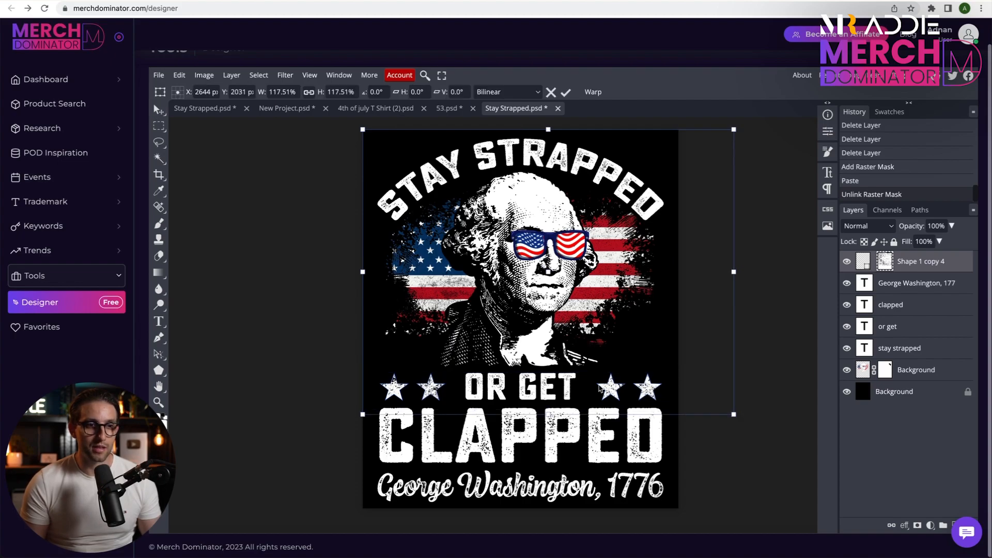
{"action": "left_click_drag", "start_coordinate": [692, 256], "coordinate": [682, 310]}
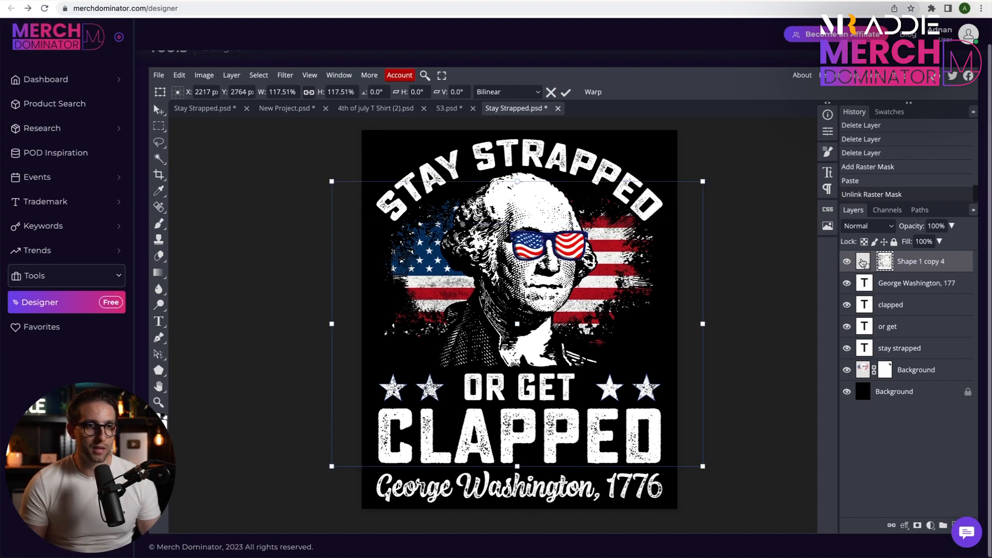
{"action": "key", "text": "Return"}
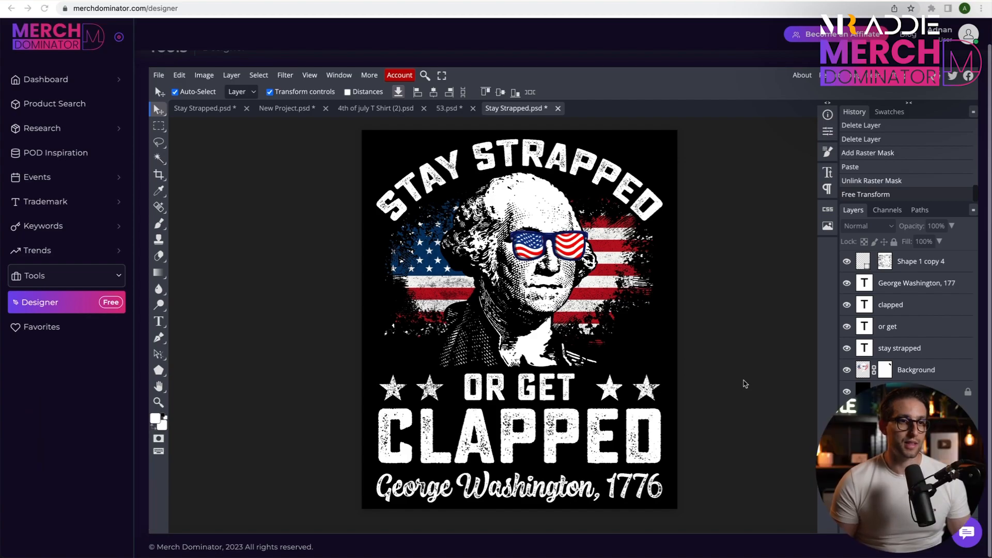
Check the artwork without the black background, restore that layer and save the design as a PSD.
{"action": "left_click", "coordinate": [847, 392]}
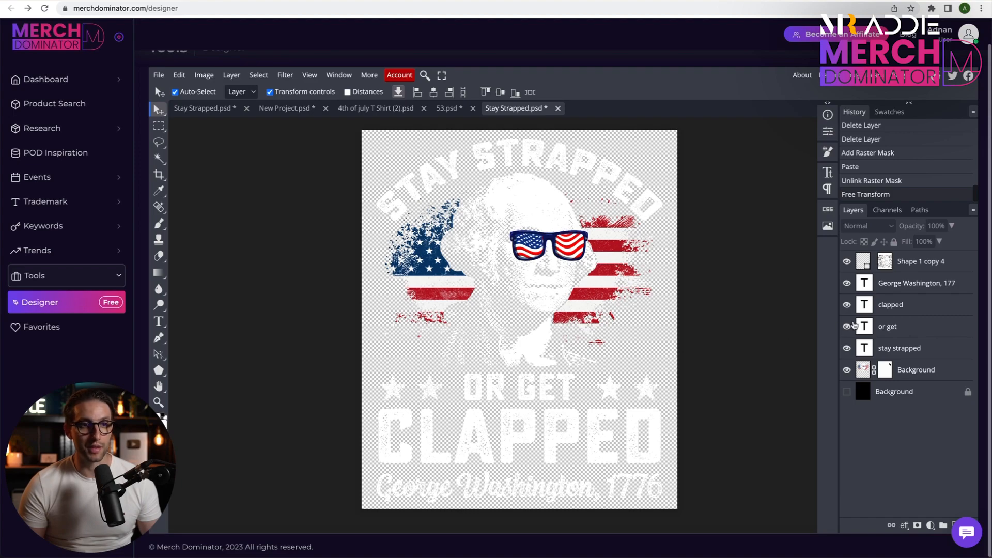
{"action": "left_click", "coordinate": [847, 391]}
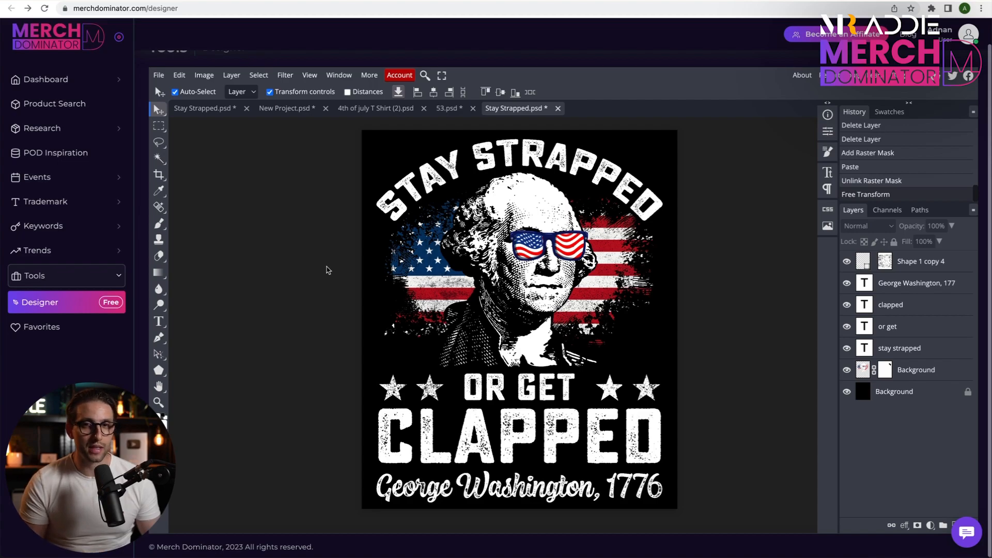
{"action": "left_click", "coordinate": [158, 75]}
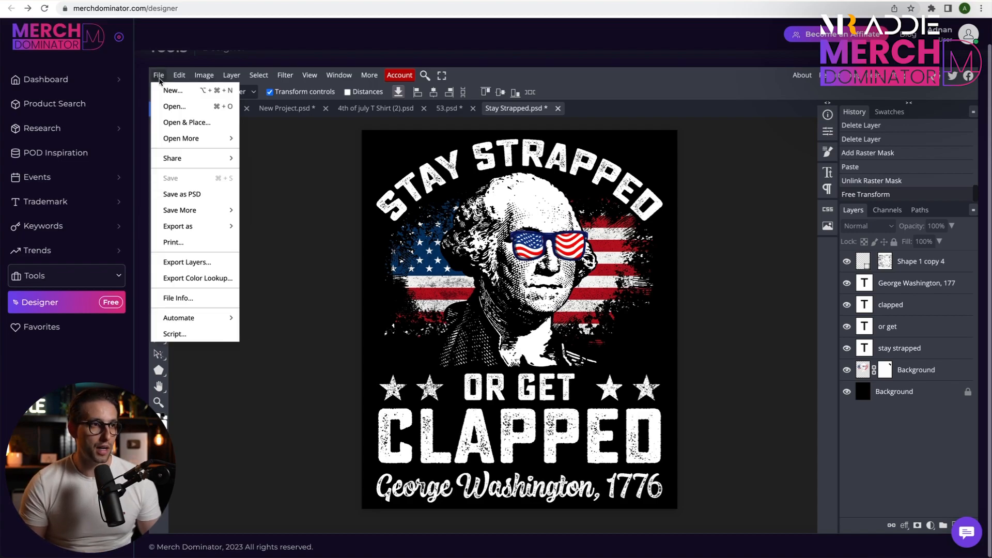
{"action": "left_click", "coordinate": [190, 195]}
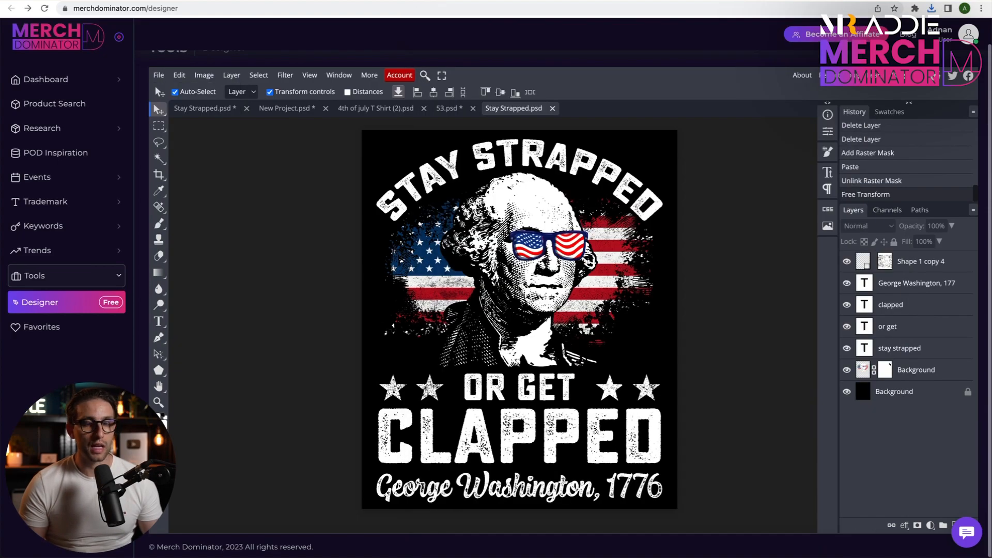
Hide the black background layer and export the transparent design as a PNG.
{"action": "left_click", "coordinate": [847, 391]}
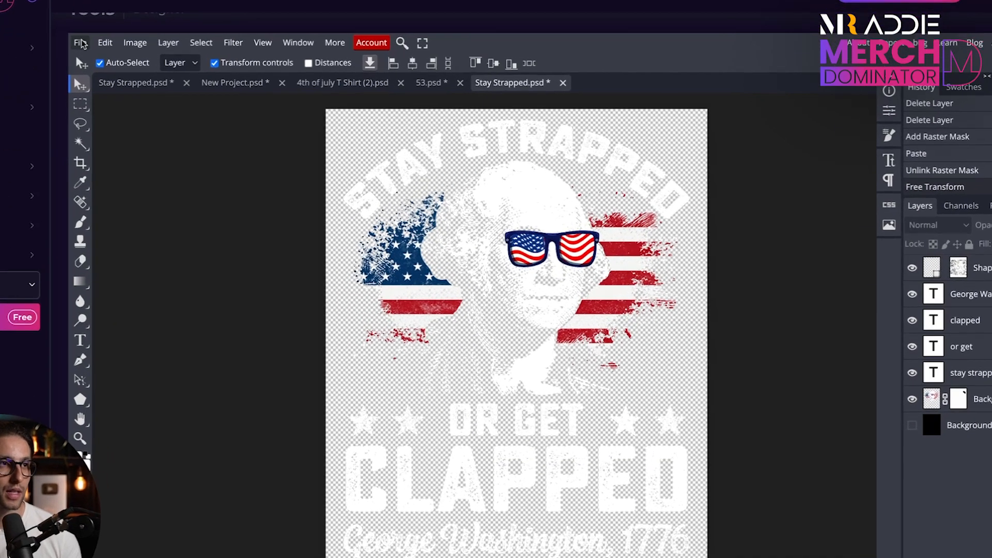
{"action": "left_click", "coordinate": [159, 75]}
{"action": "mouse_move", "coordinate": [188, 227]}
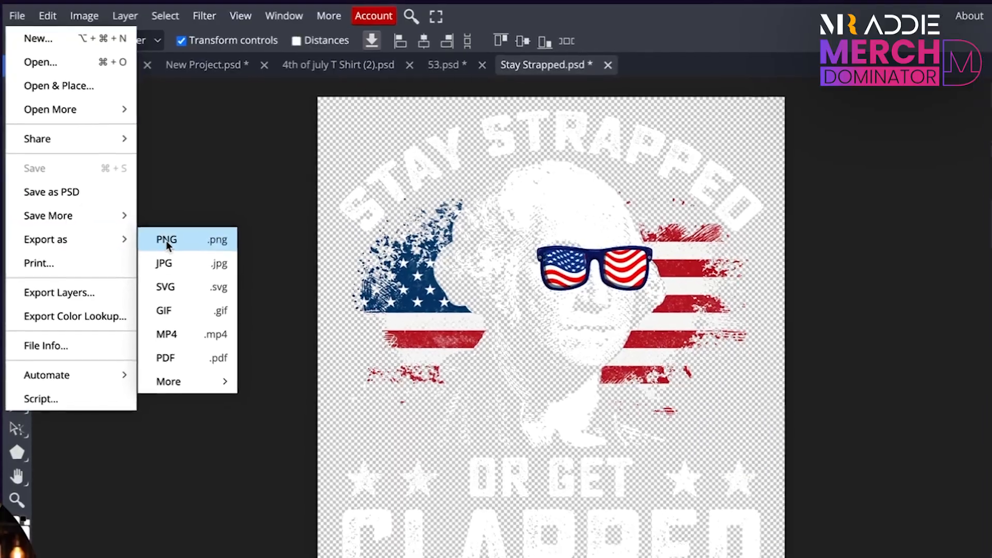
{"action": "left_click", "coordinate": [164, 237]}
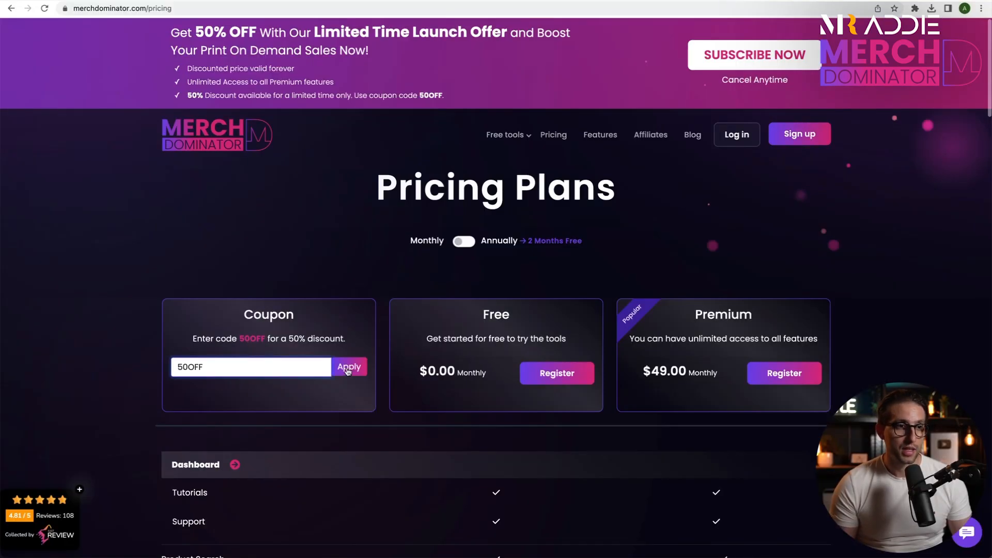
Apply the 50OFF coupon on Merch Dominator's pricing page and switch the plans to annual billing.
{"action": "left_click", "coordinate": [348, 371]}
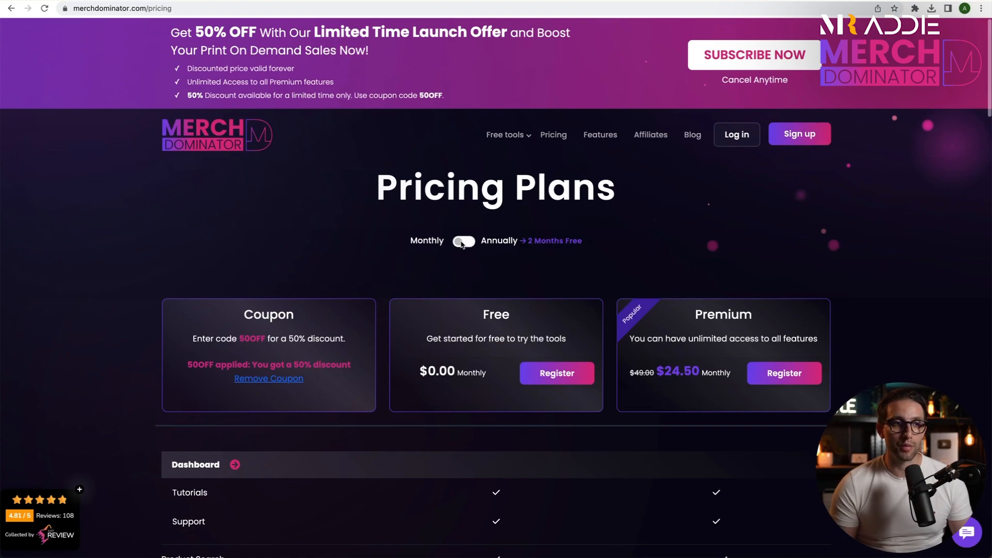
{"action": "left_click", "coordinate": [461, 243]}
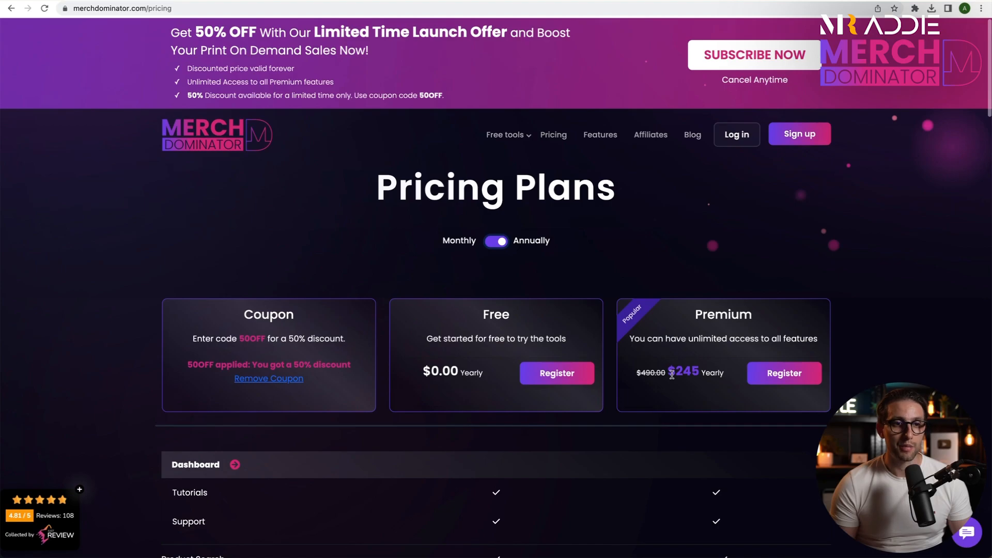